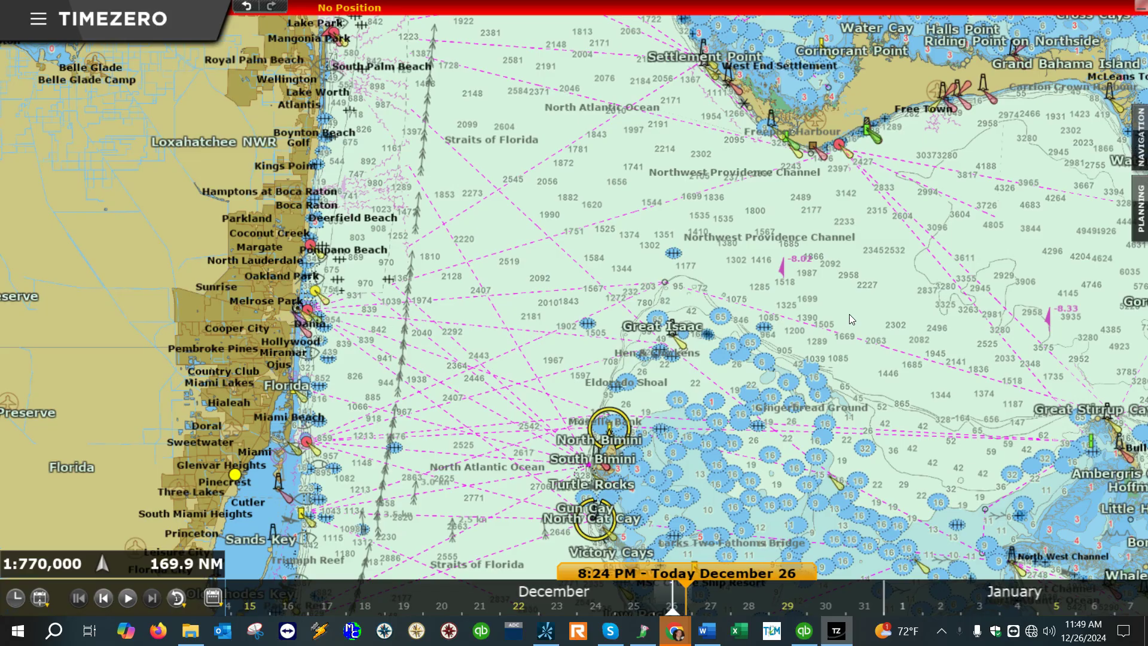
# - Pan the chart in the Planning workspace to centre the Miami coastline
pyautogui.moveTo(432, 349); pyautogui.dragTo(530, 322)
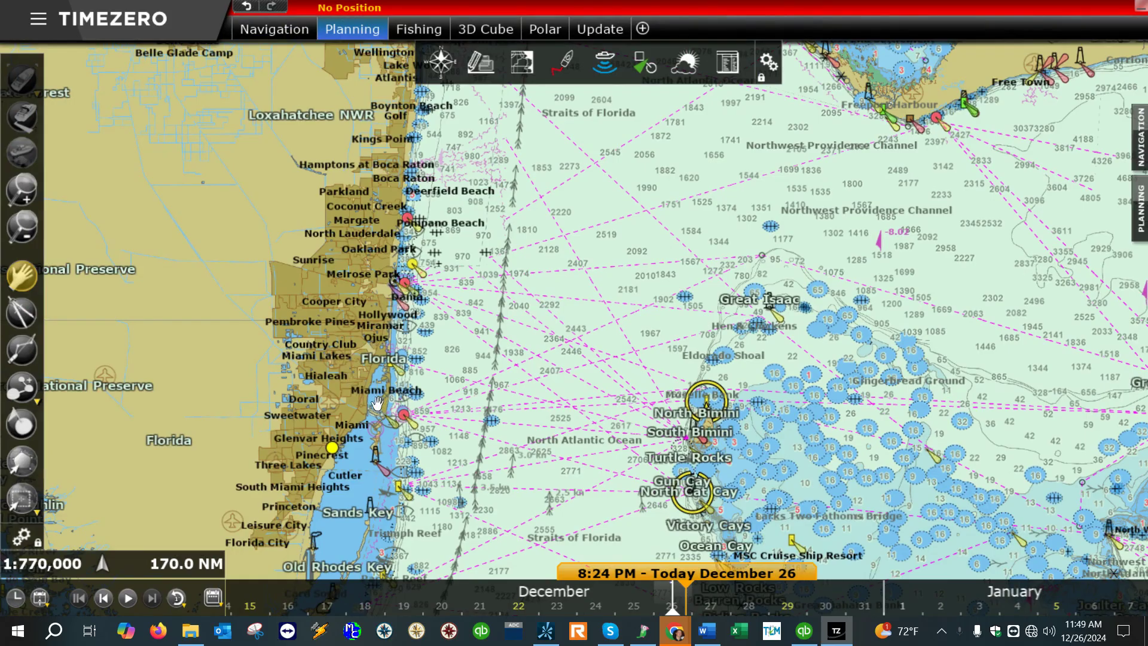
# - Zoom to about 1:24,000 on the Port of Miami channel off South Pointe Park and bring up the chart menu
pyautogui.scroll(3, 378, 413)
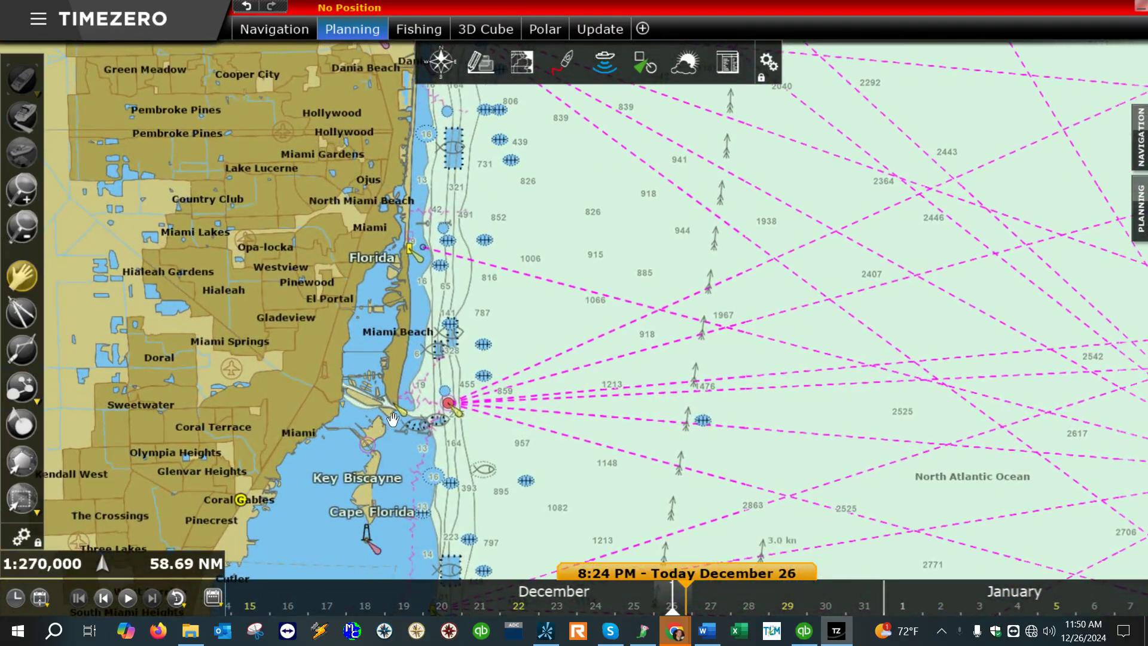
pyautogui.scroll(5, 392, 418)
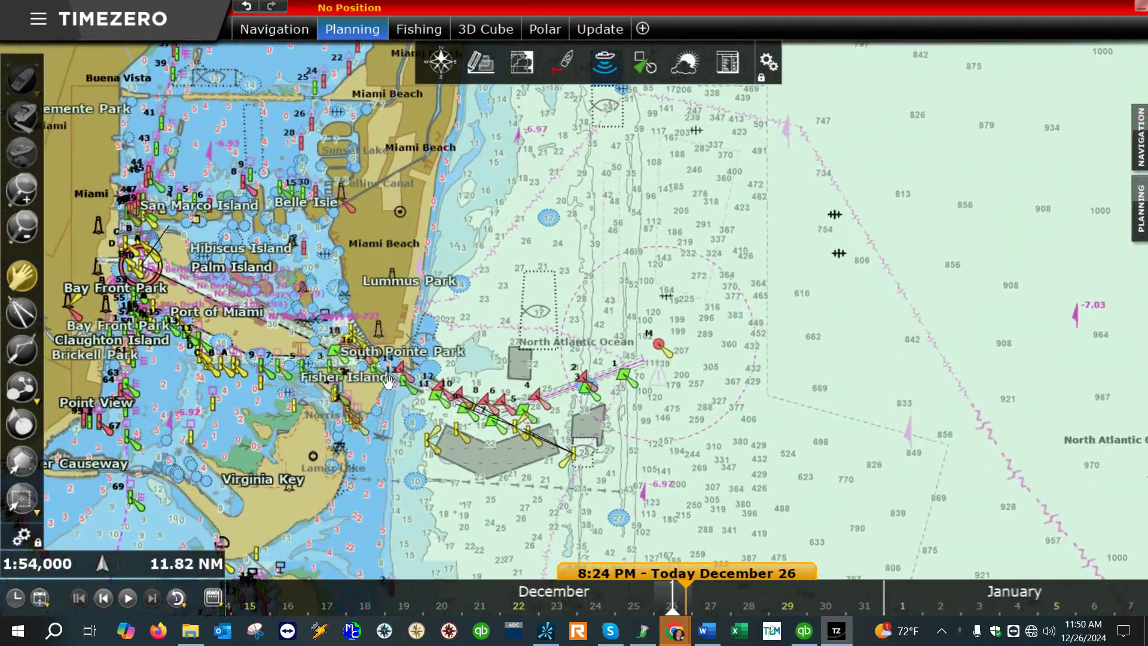
pyautogui.scroll(3, 468, 357)
pyautogui.moveTo(468, 357); pyautogui.dragTo(624, 265)
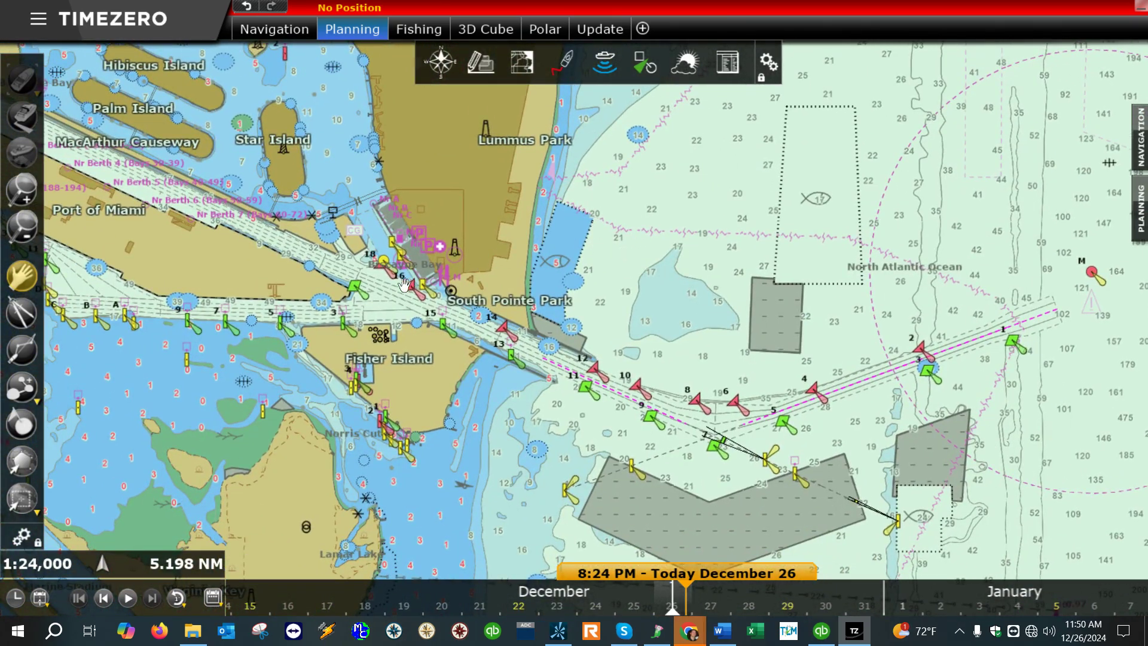
pyautogui.rightClick(381, 291)
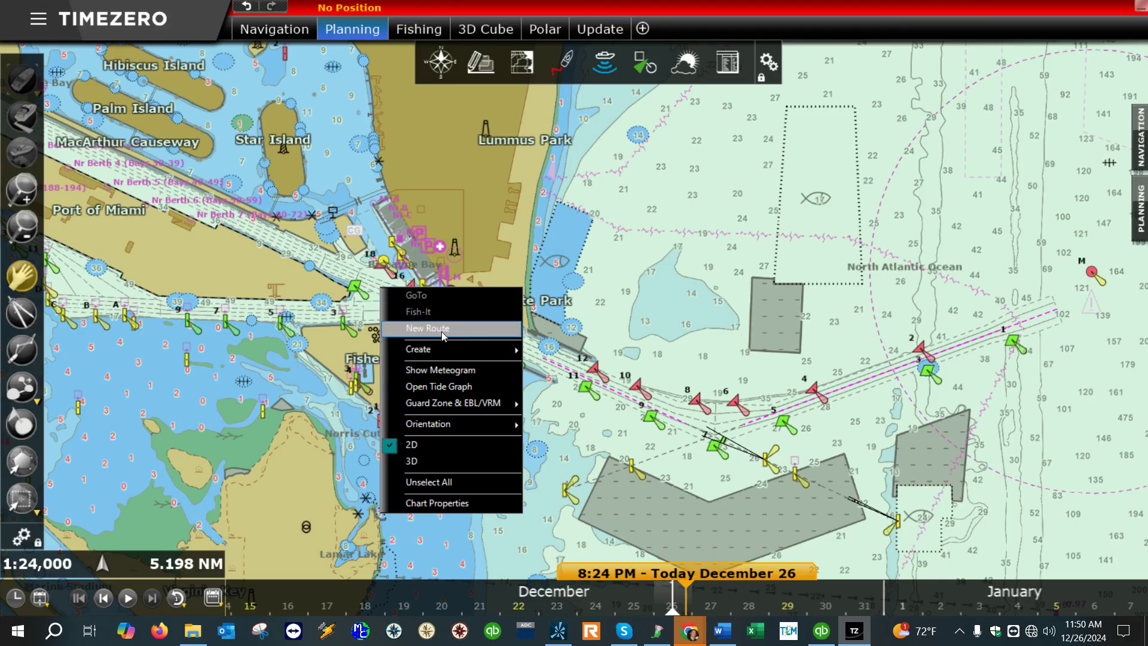
pyautogui.click(365, 330)
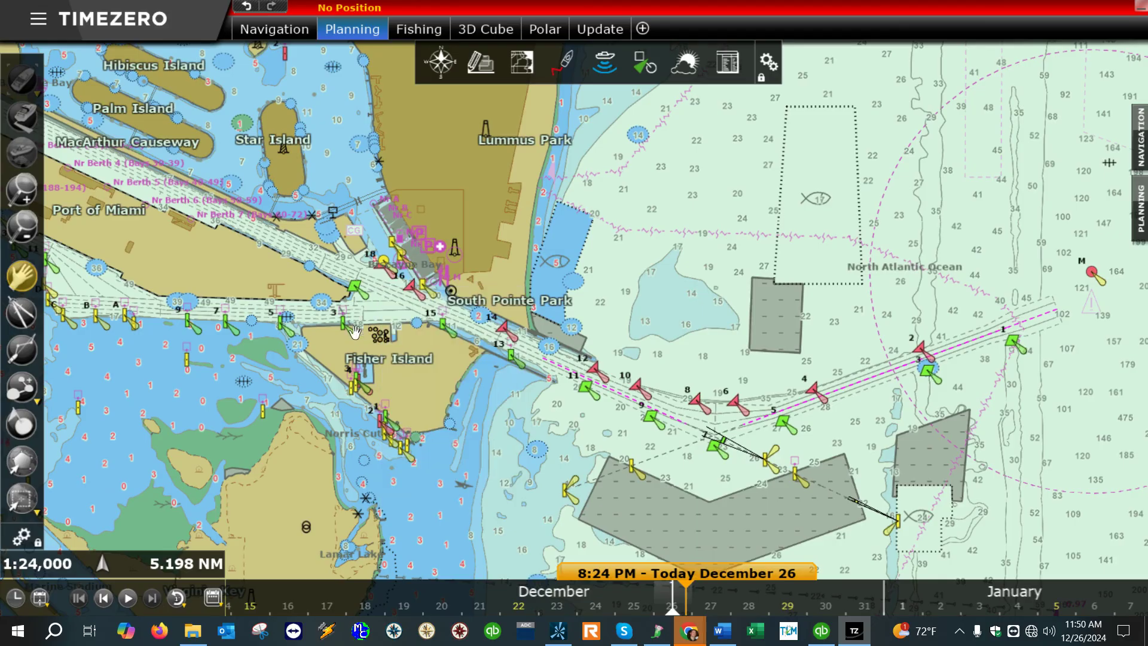
pyautogui.click(26, 393)
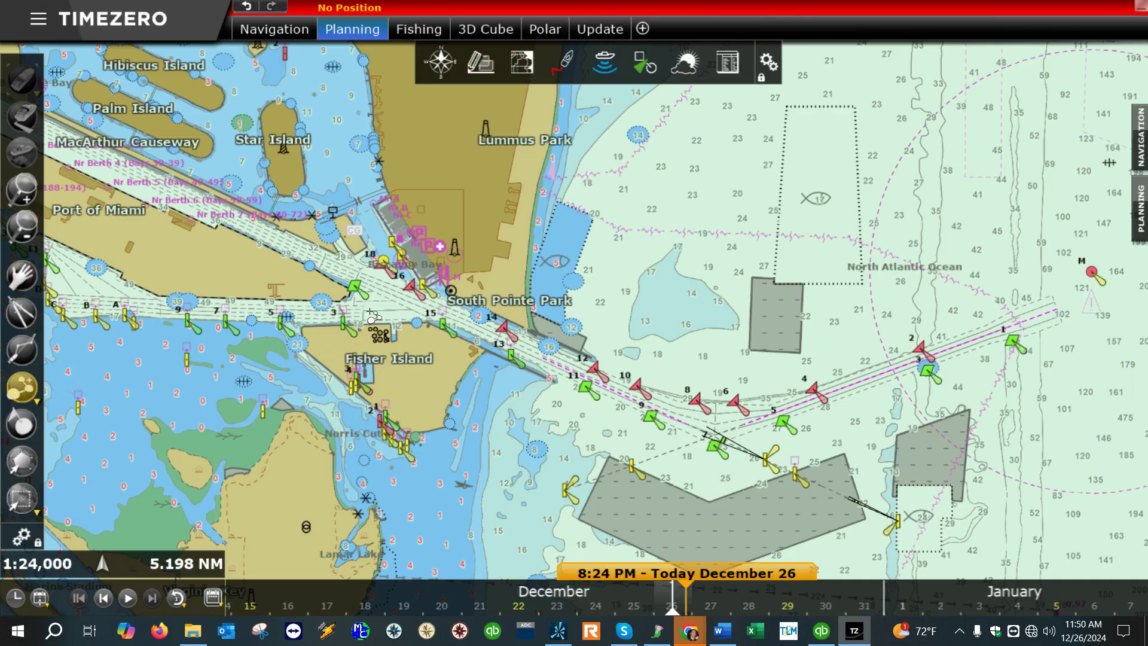
pyautogui.moveTo(379, 282); pyautogui.dragTo(574, 307)
pyautogui.rightClick(692, 363)
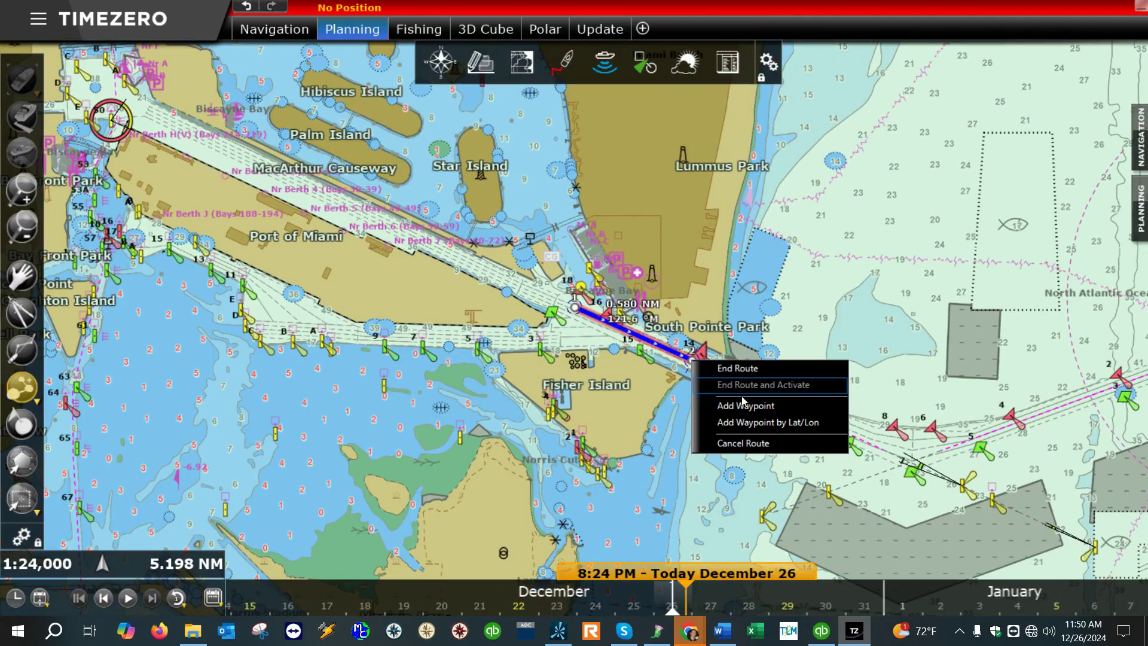
pyautogui.click(742, 443)
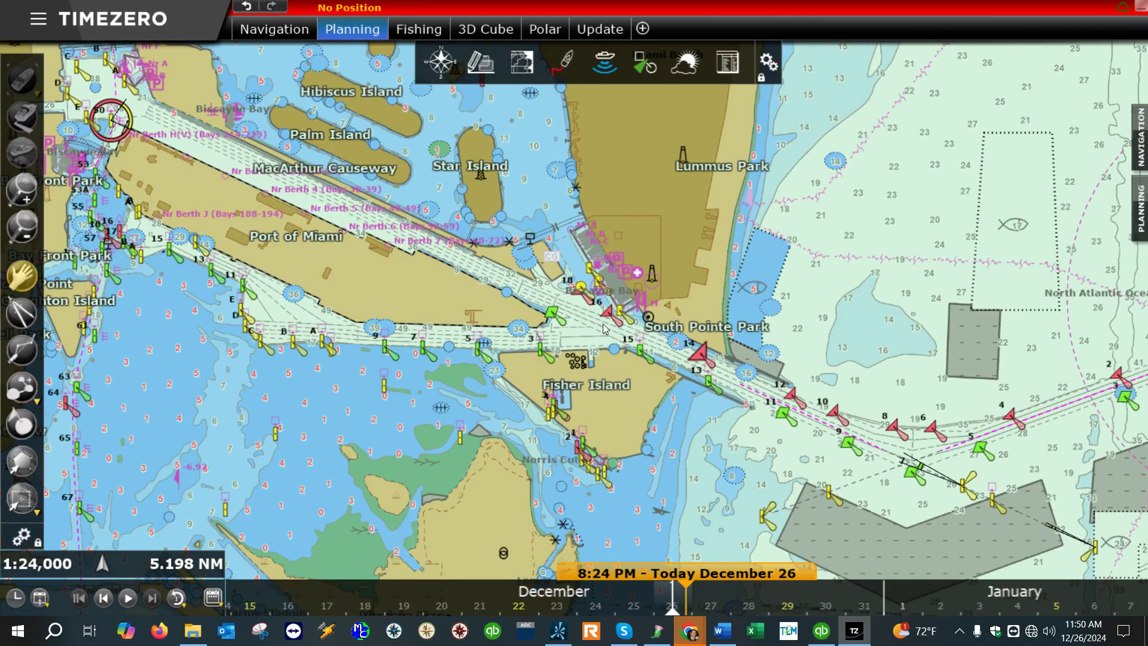
pyautogui.moveTo(759, 299); pyautogui.dragTo(669, 278)
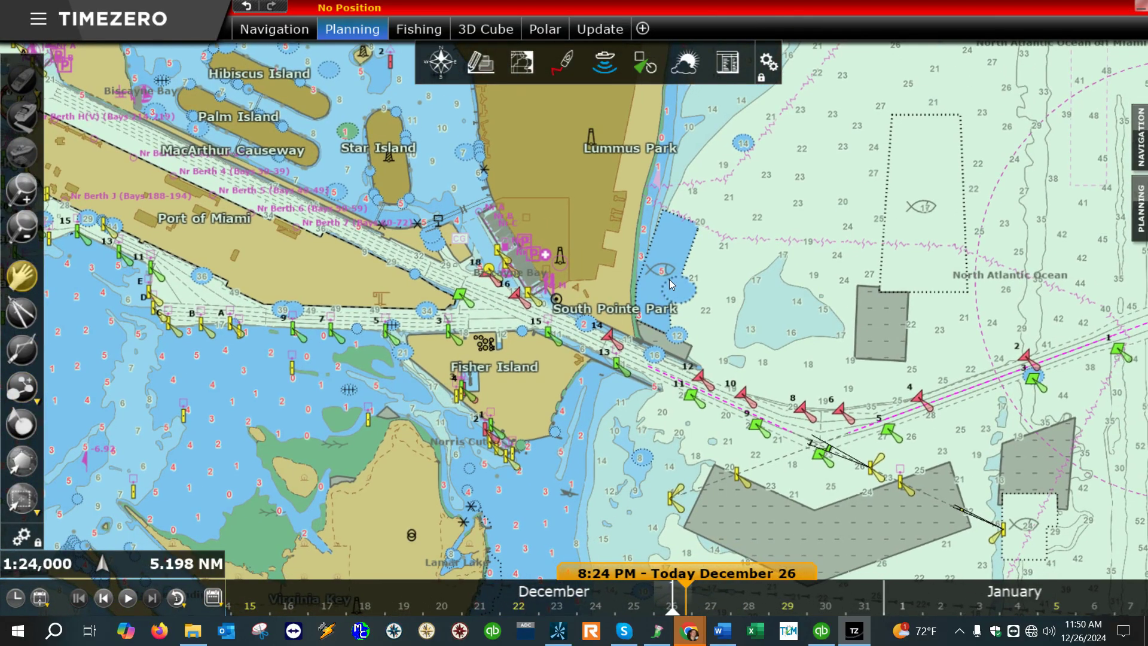
pyautogui.moveTo(507, 306)
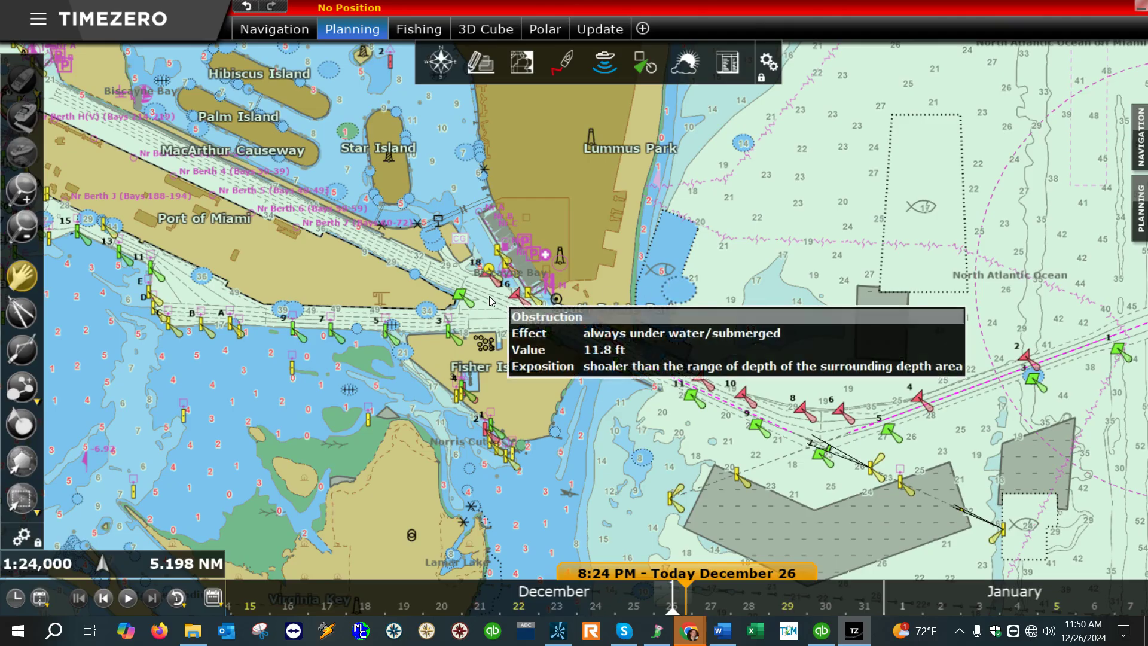
# - Start a new route in the Miami channel with waypoints running out past South Pointe Park
pyautogui.rightClick(480, 295)
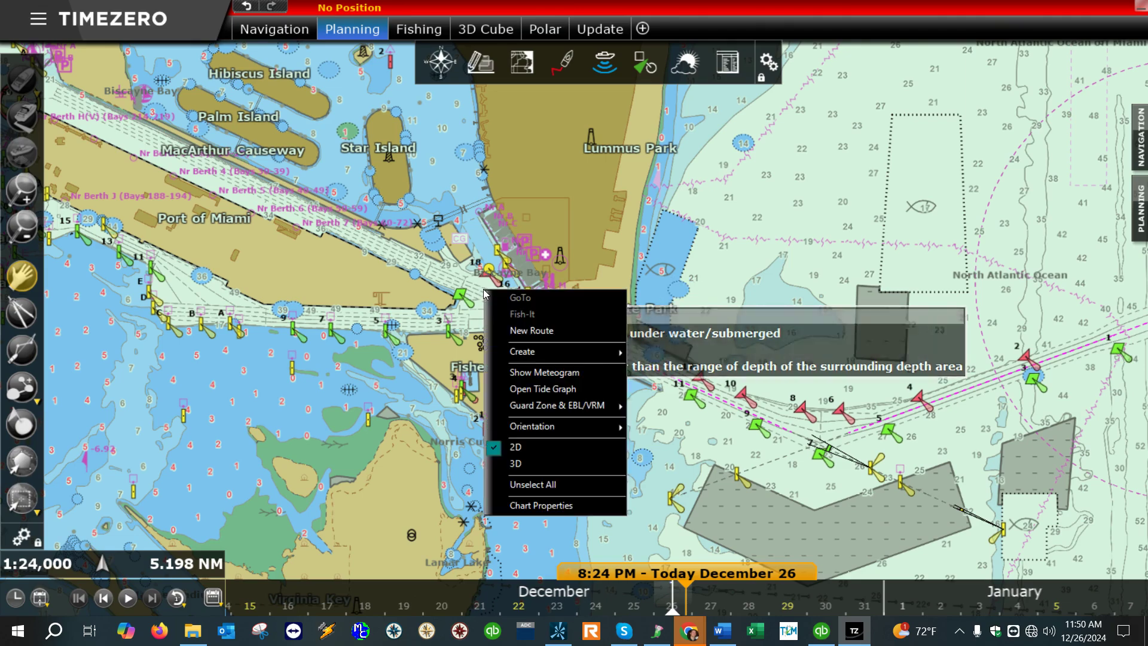
pyautogui.click(506, 337)
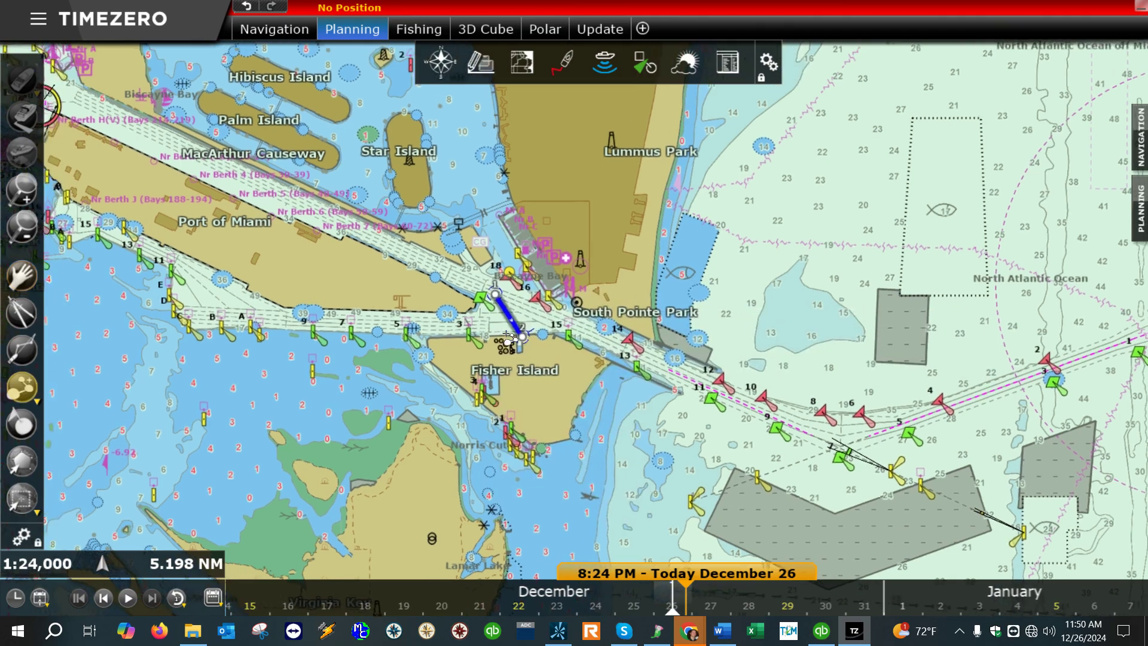
pyautogui.click(763, 386)
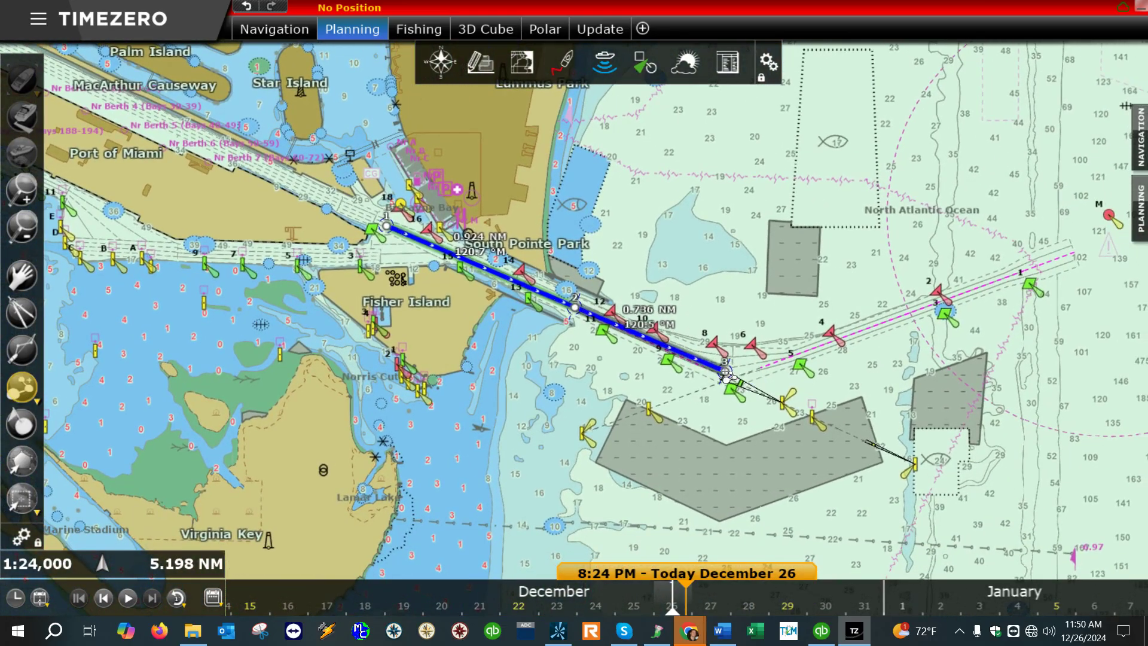
pyautogui.click(727, 373)
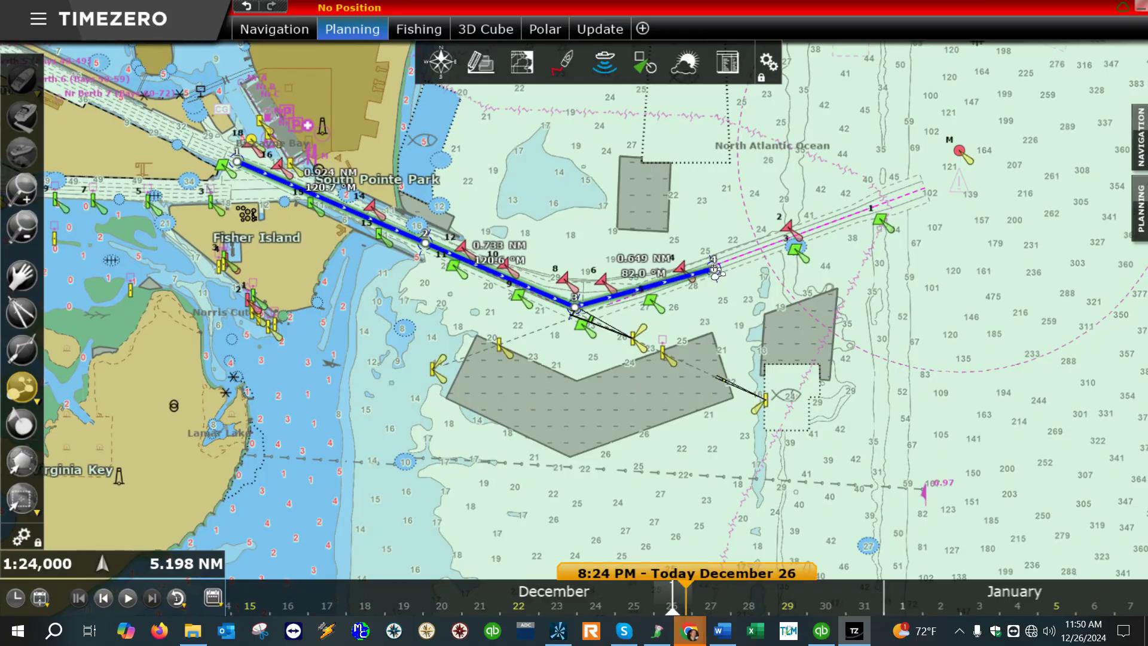
pyautogui.click(715, 268)
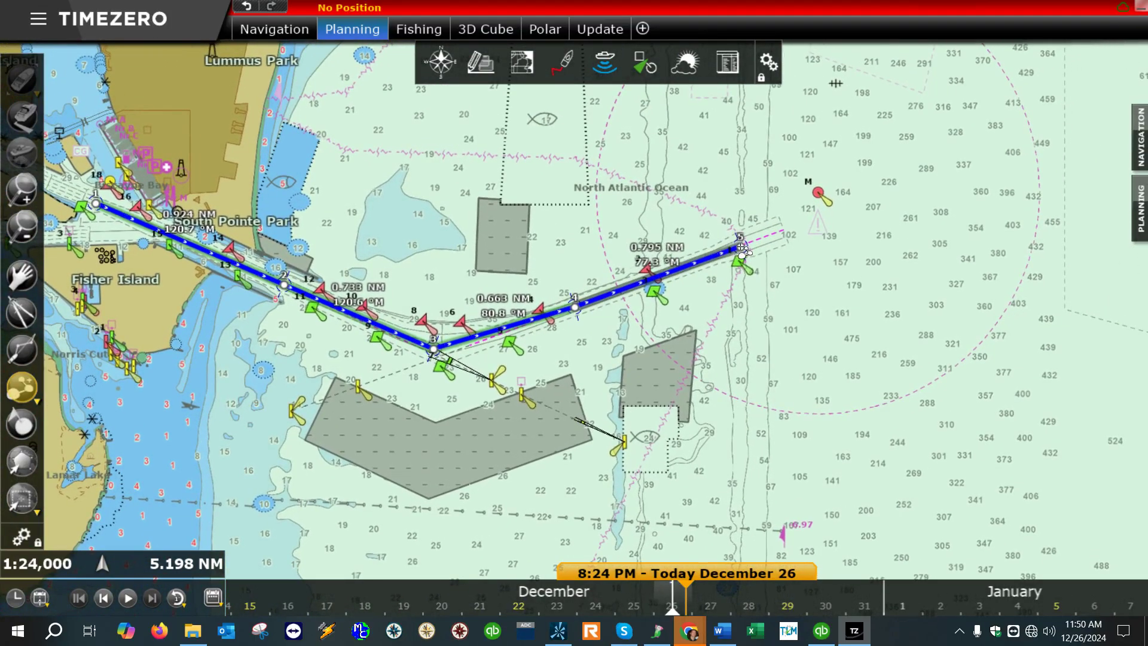
pyautogui.click(740, 247)
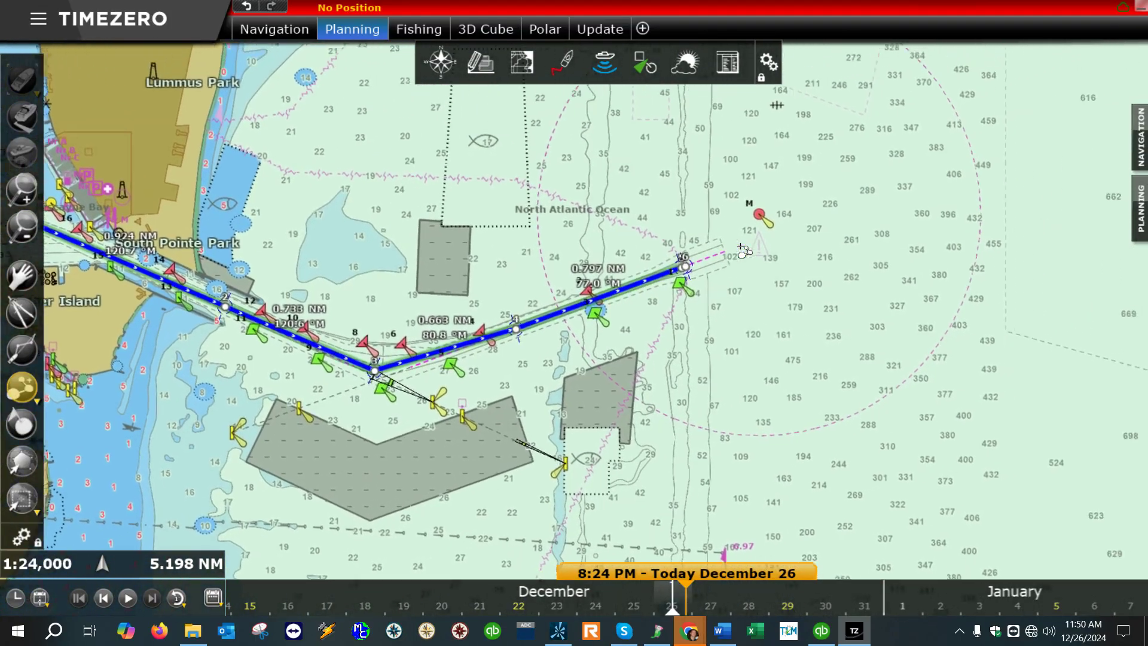
pyautogui.click(721, 248)
pyautogui.scroll(-5, 797, 188)
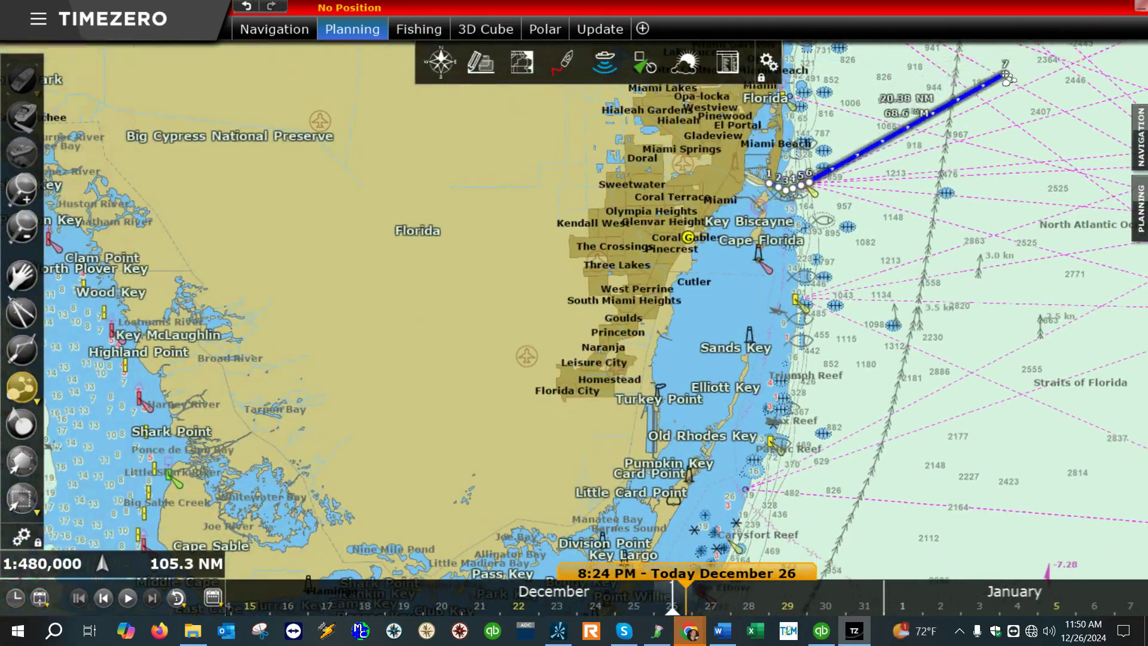
# - Extend the route across the Straits of Florida toward Great Isaac and the Northwest Providence Channel
pyautogui.click(1006, 76)
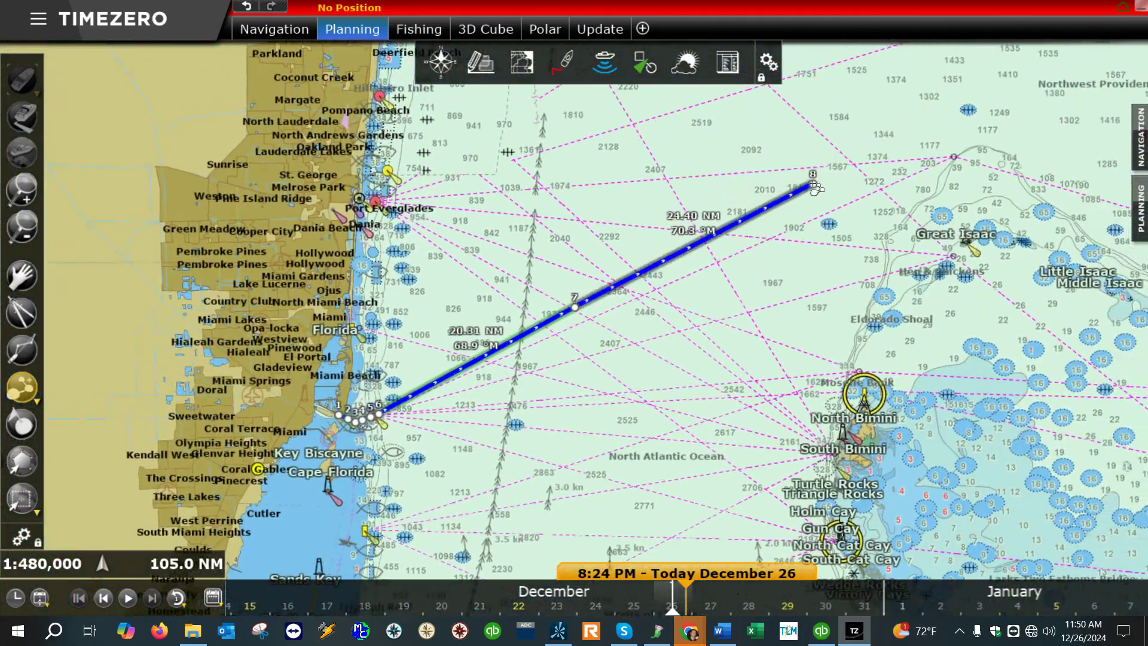
pyautogui.doubleClick(815, 187)
pyautogui.click(774, 146)
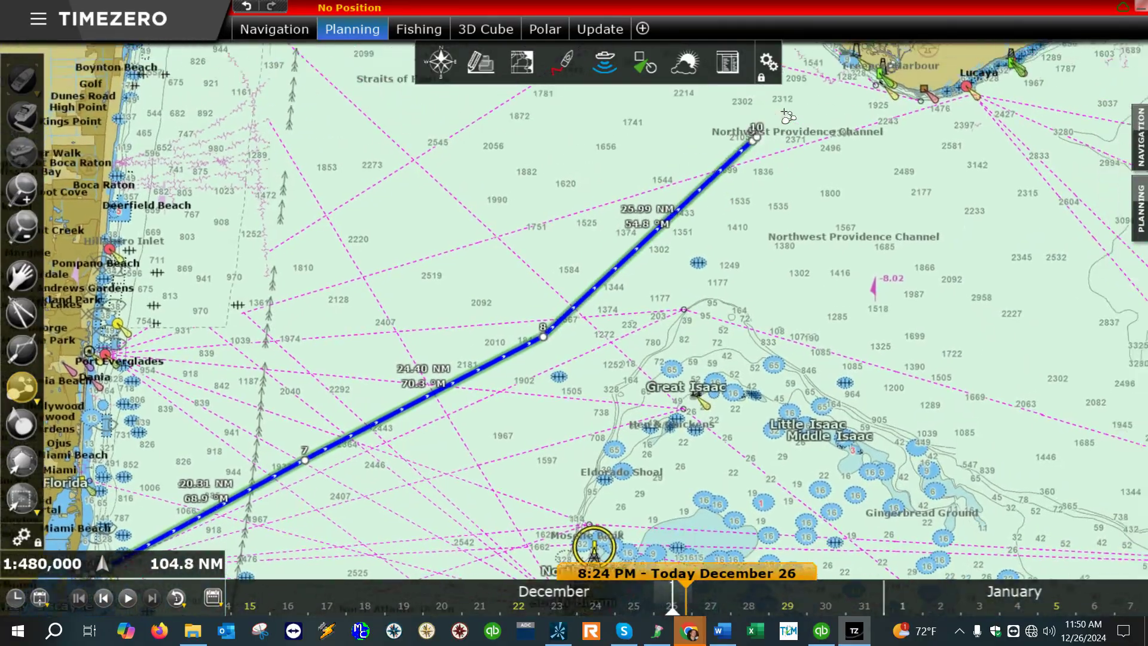
pyautogui.scroll(3, 695, 182)
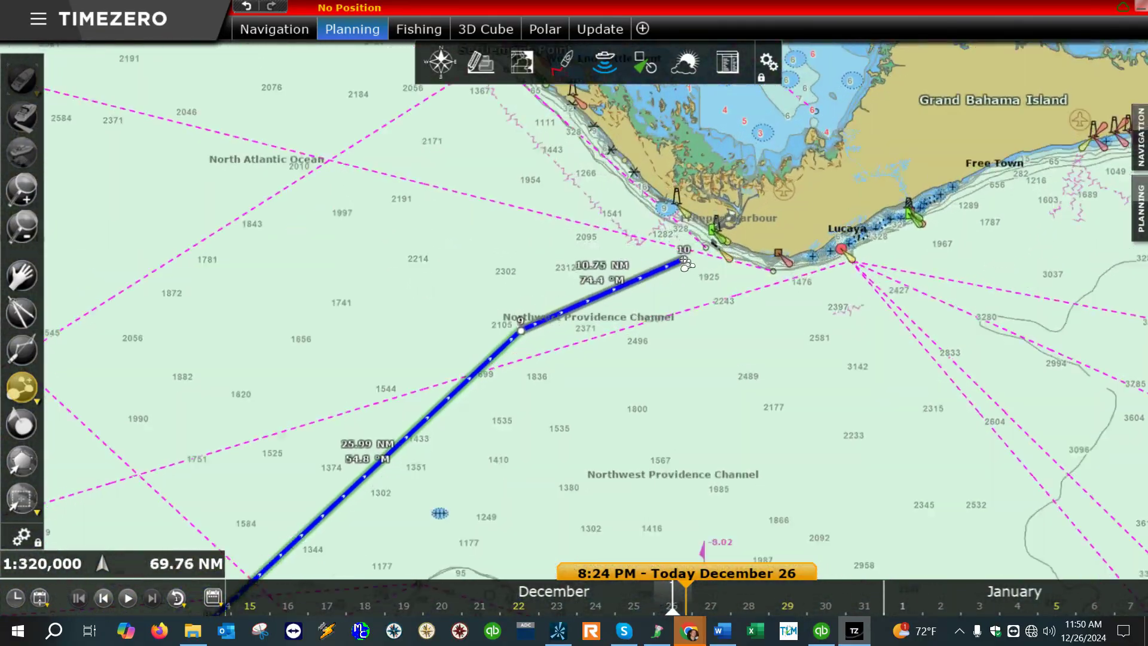
pyautogui.scroll(3, 711, 221)
# - Add waypoints up the Freeport Harbour channel, ending the route at waypoint 14 inside the harbour
pyautogui.click(674, 238)
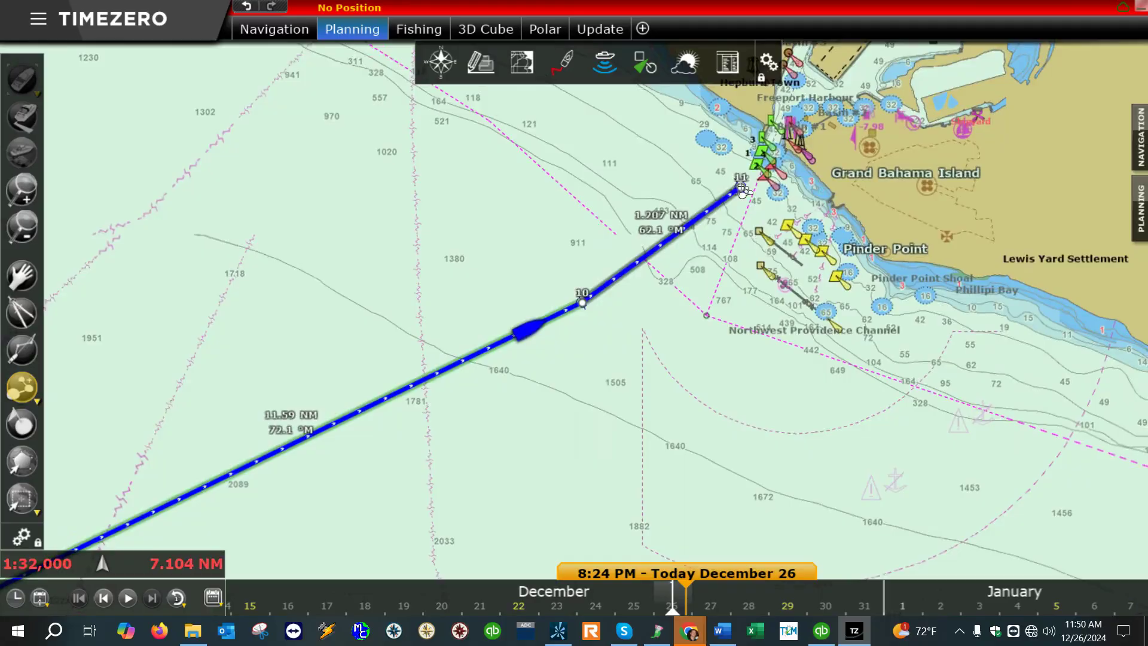
pyautogui.click(742, 187)
pyautogui.scroll(4, 742, 190)
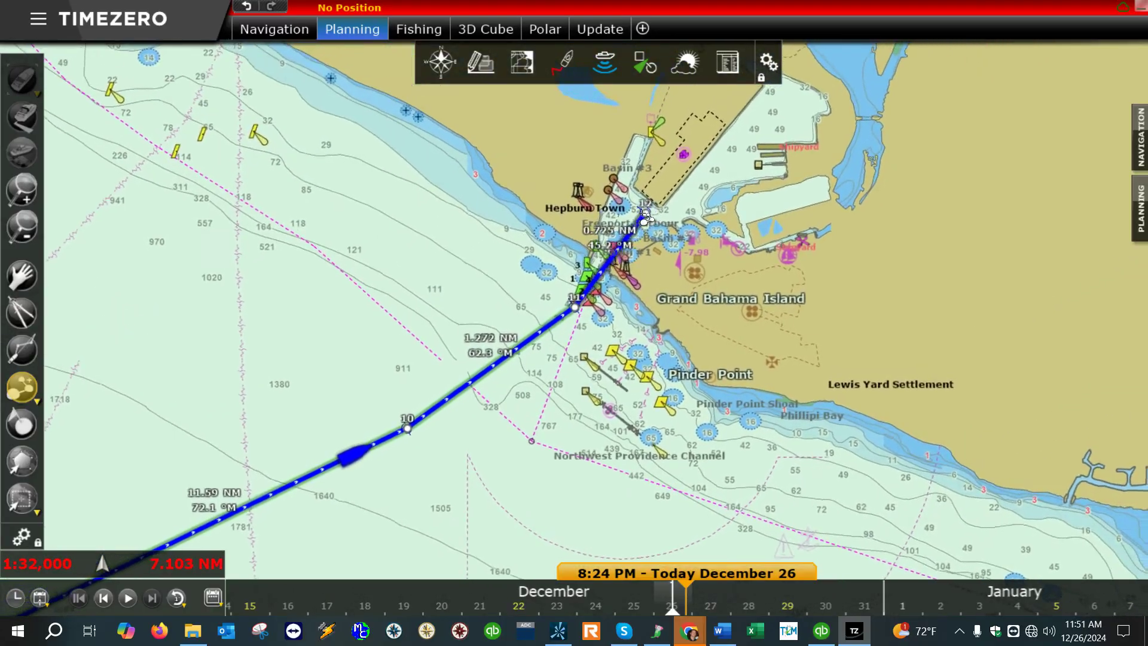
pyautogui.scroll(1, 605, 232)
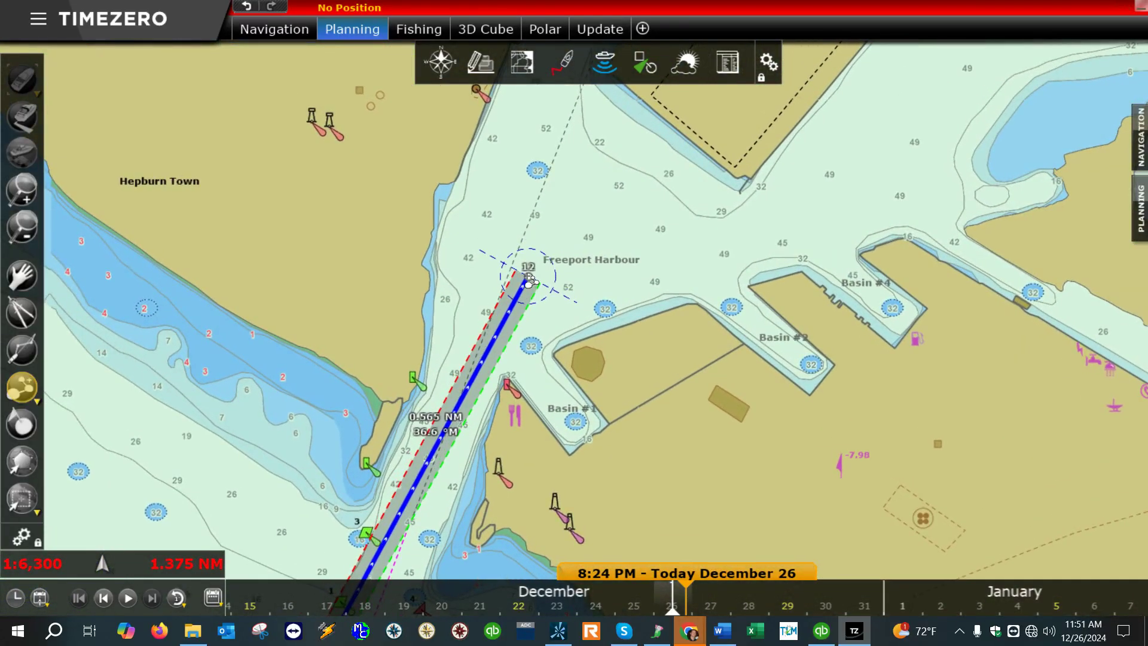
pyautogui.click(410, 524)
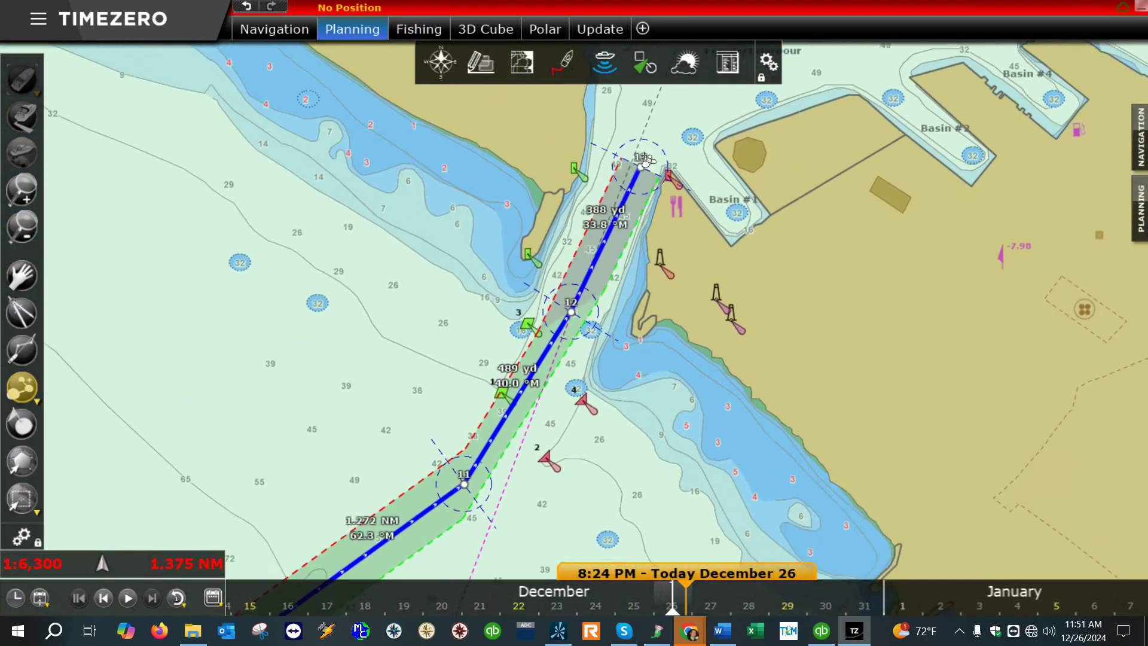
pyautogui.click(635, 120)
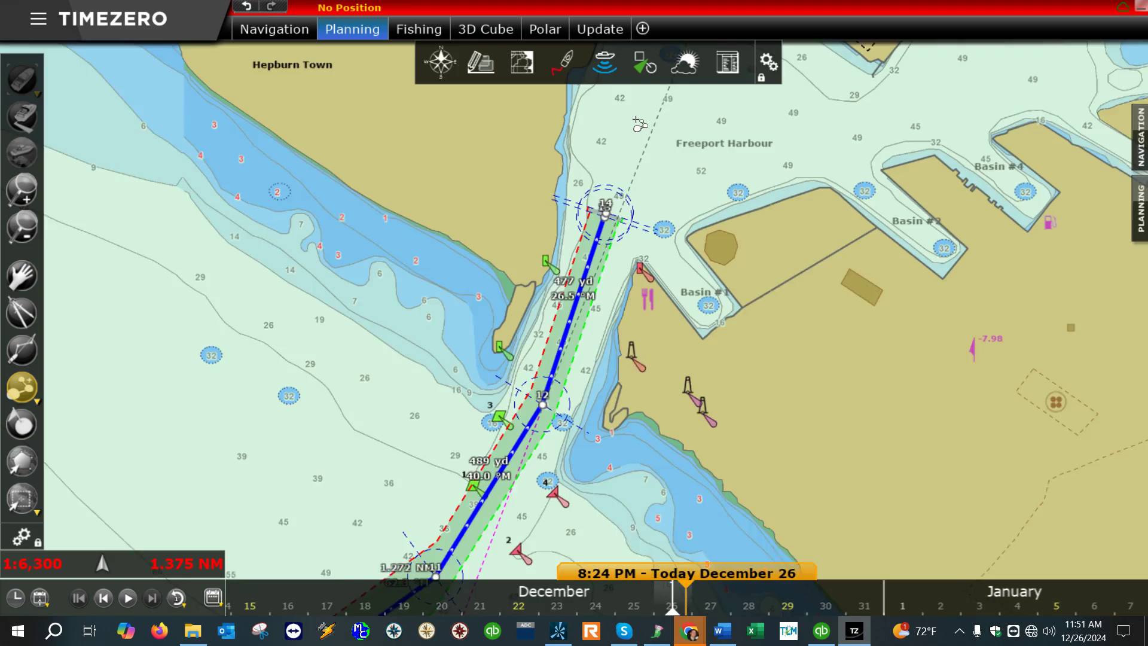
pyautogui.doubleClick(624, 143)
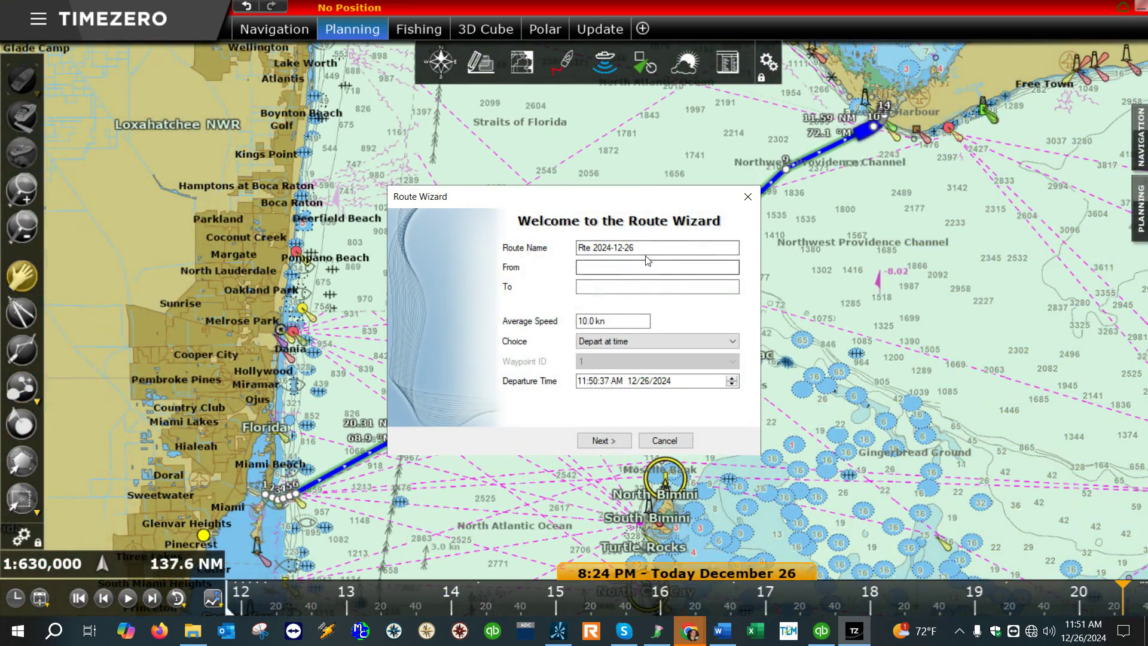
# - Name the route 'Miami to Freeport', from Miami to Freeport, and finish the Route Wizard
pyautogui.moveTo(657, 244); pyautogui.dragTo(513, 248)
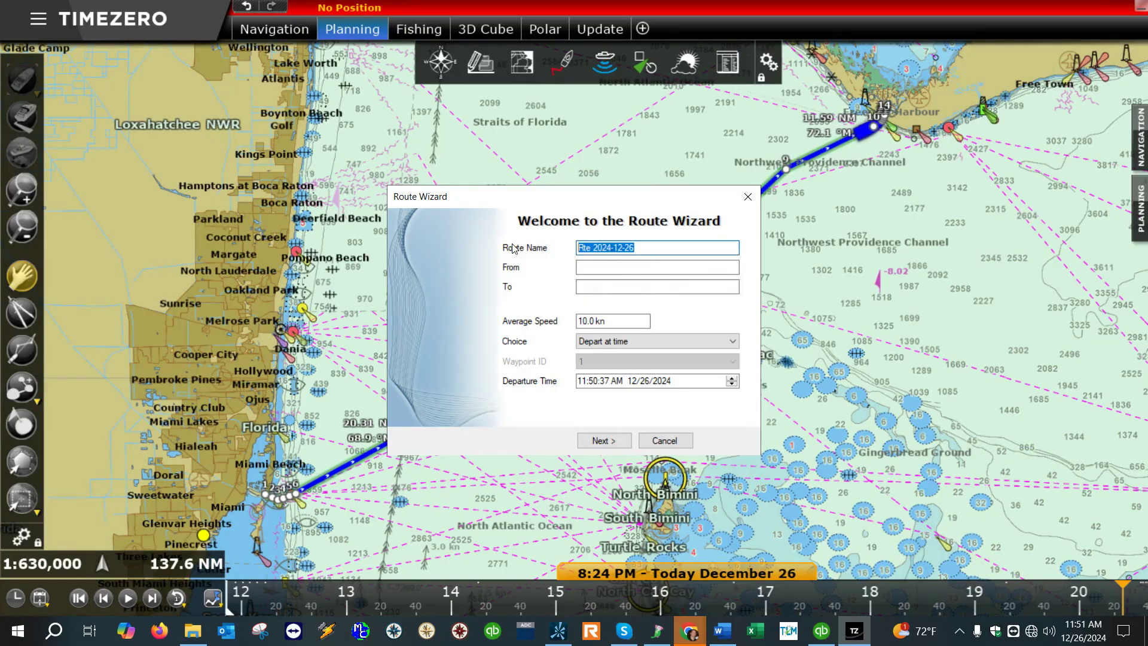
pyautogui.write('Miami to Freeport')
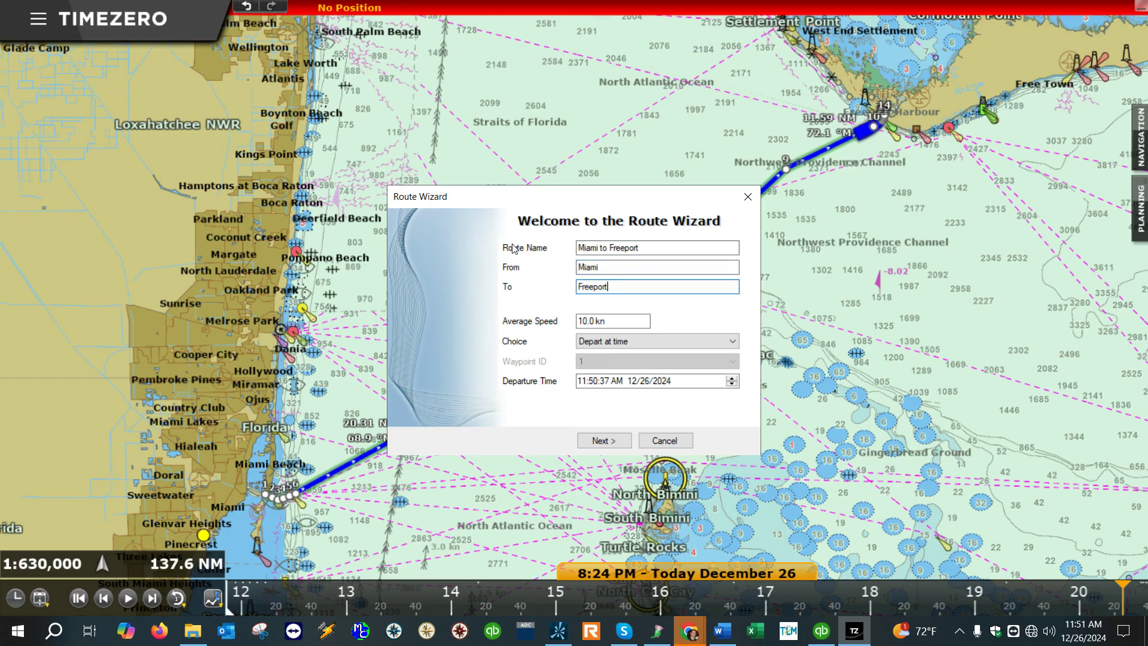
pyautogui.click(600, 318)
pyautogui.click(598, 440)
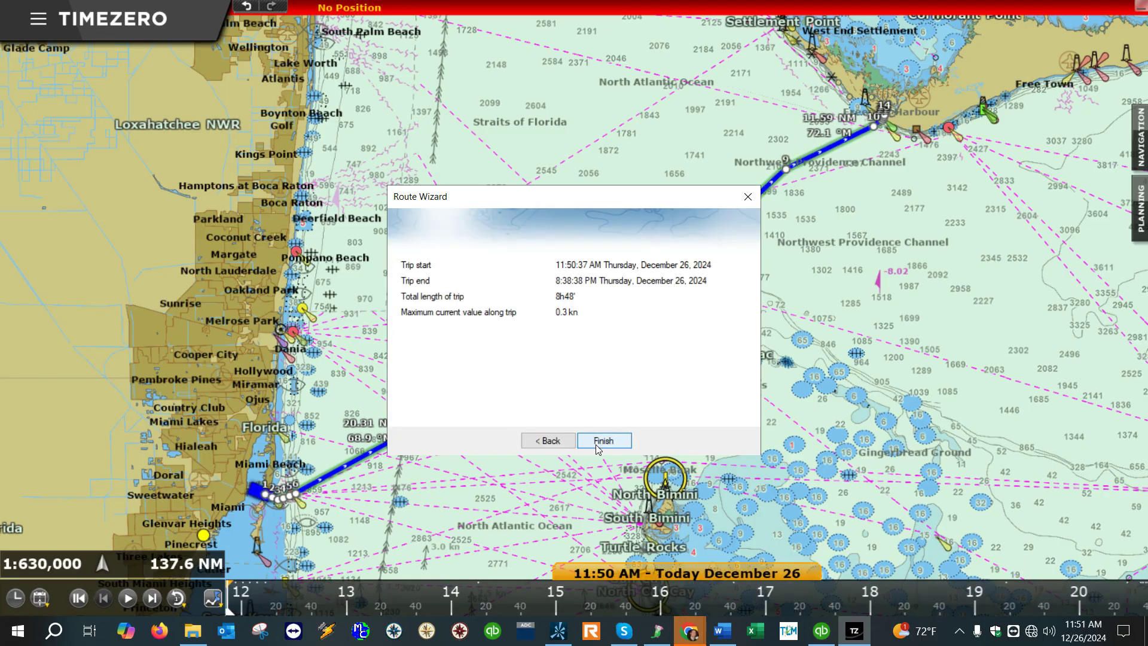
pyautogui.click(598, 443)
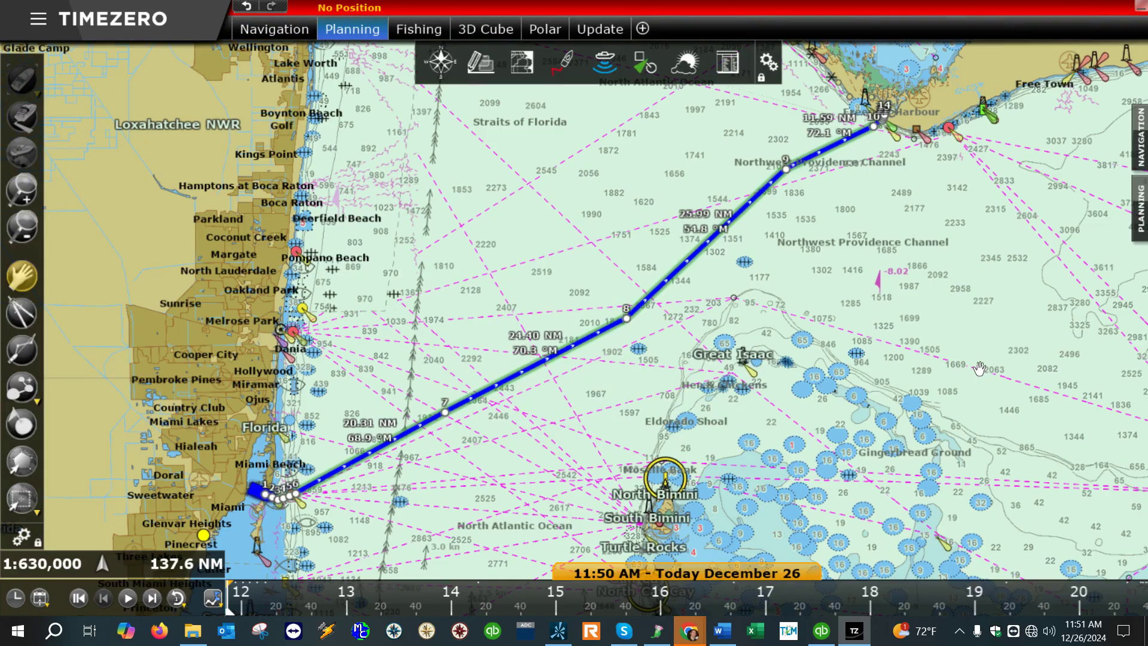
# - Locate waypoint 8, check its properties, and shift it so its legs read 23.06 NM and 27.48 NM
pyautogui.moveTo(506, 463); pyautogui.dragTo(596, 394)
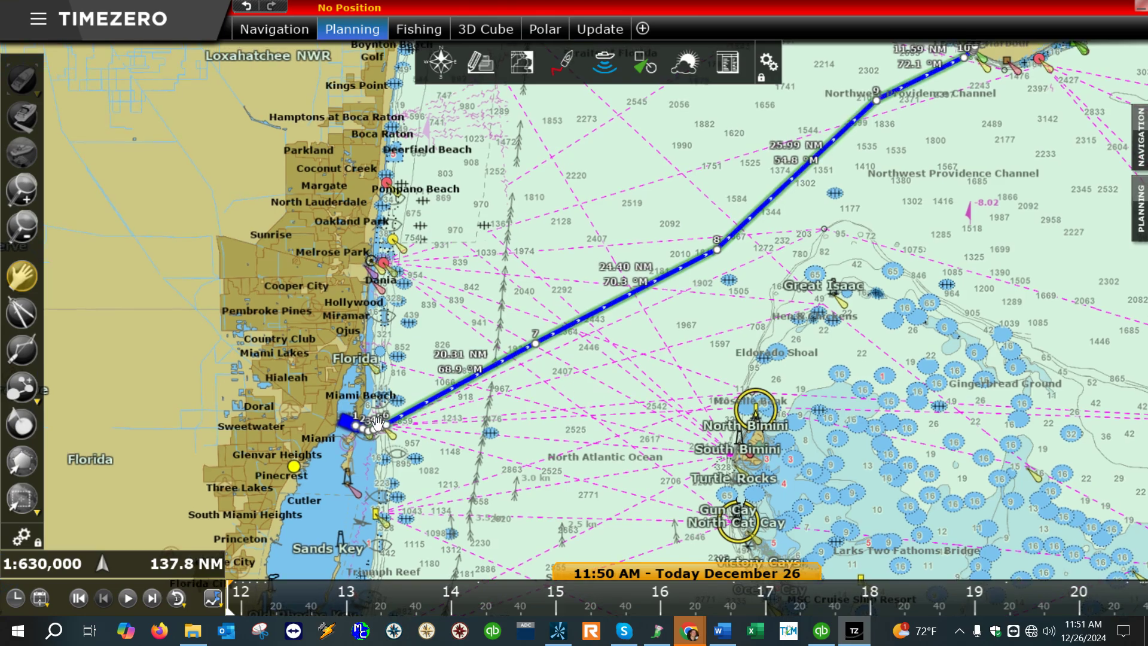
pyautogui.scroll(3, 435, 409)
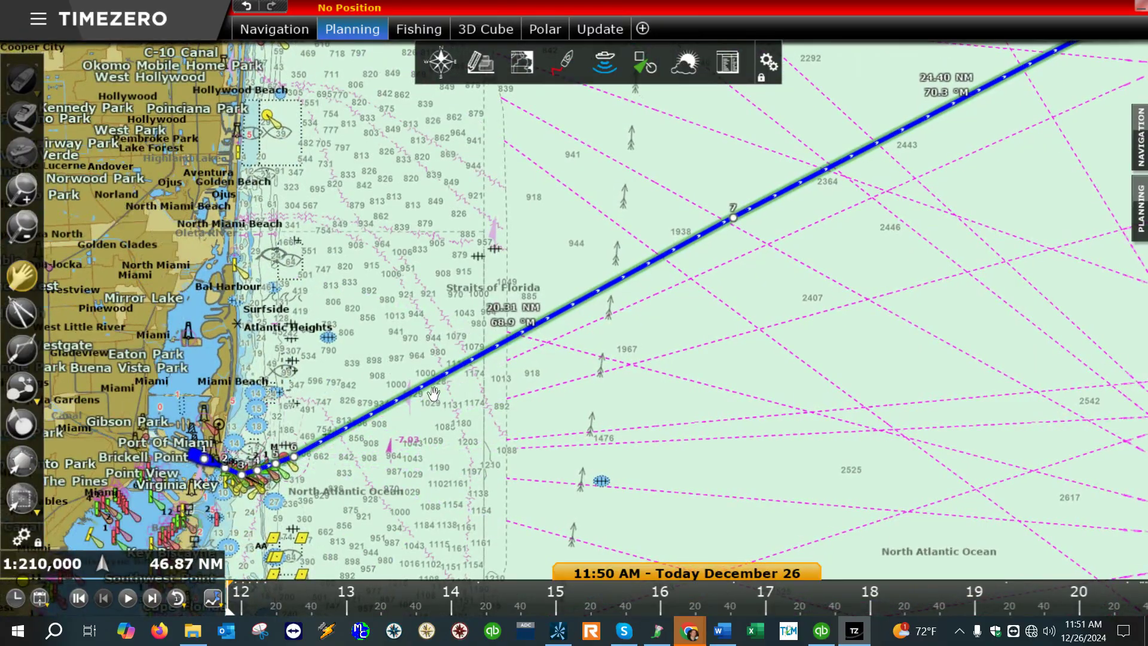
pyautogui.scroll(2, 434, 397)
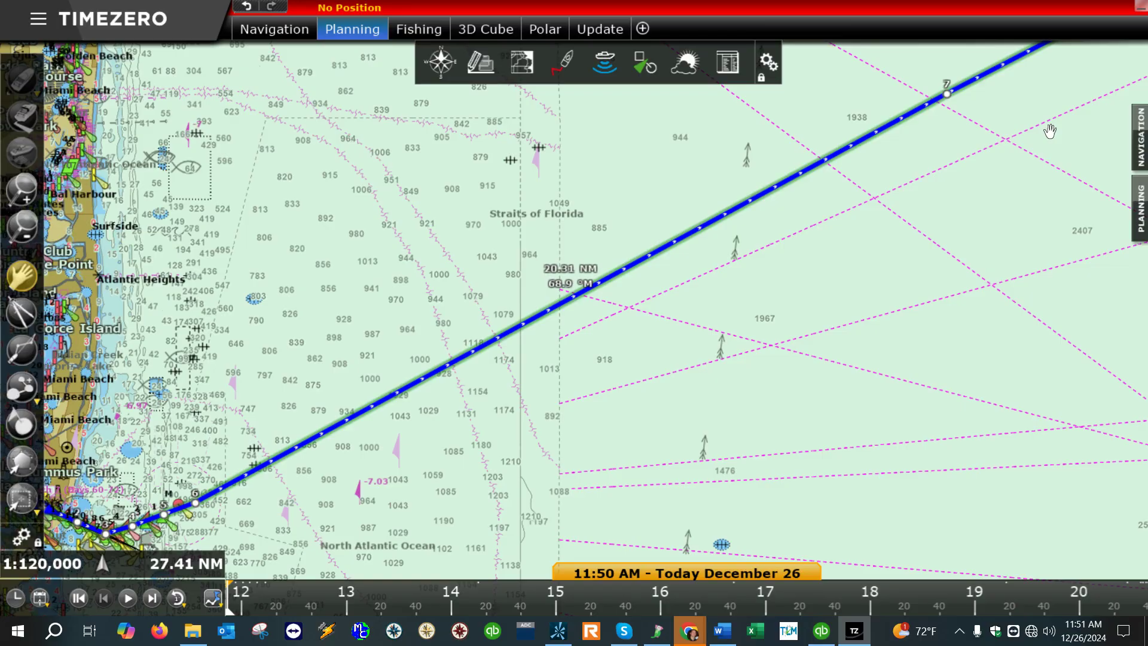
pyautogui.moveTo(1054, 133); pyautogui.dragTo(394, 578)
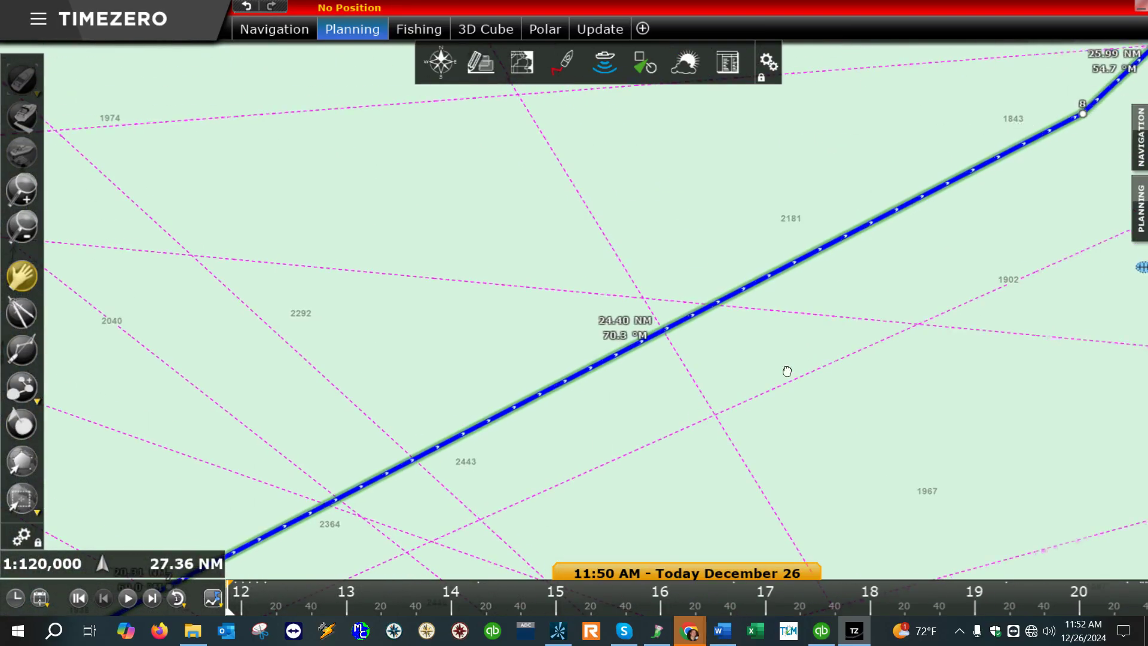
pyautogui.moveTo(837, 337); pyautogui.dragTo(336, 482)
pyautogui.moveTo(579, 258); pyautogui.dragTo(592, 335)
pyautogui.doubleClick(606, 272)
pyautogui.press('Escape')
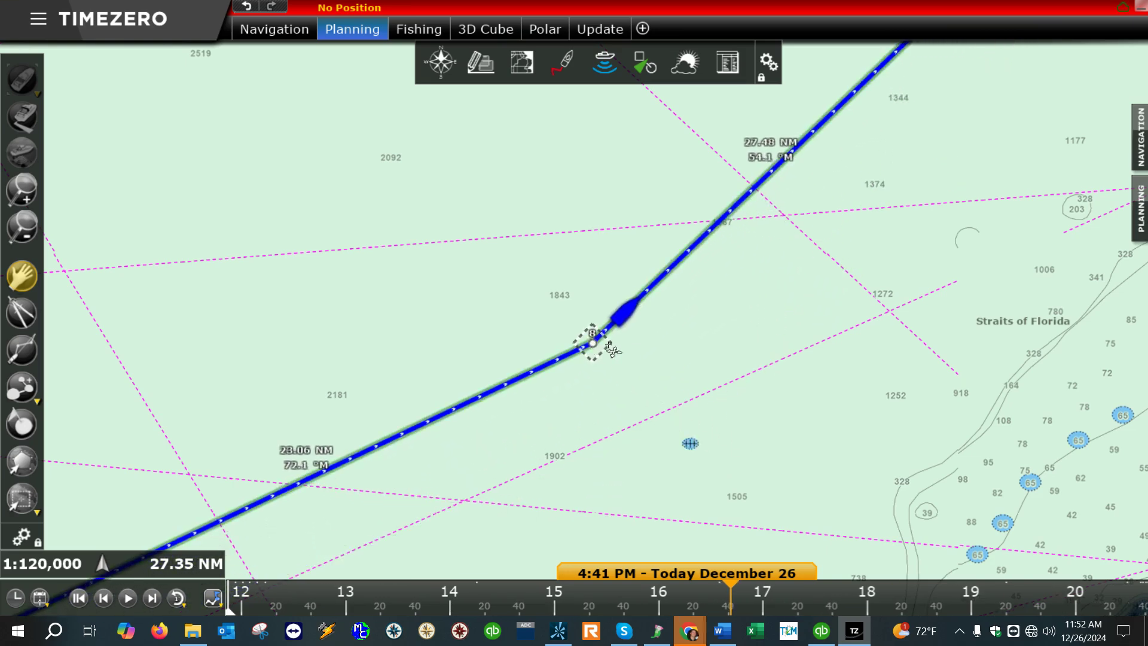
# - Drop waypoint 8, then zoom to Freeport Harbour and move waypoint 12 so its legs read 470 yd and 514 yd
pyautogui.moveTo(845, 246); pyautogui.dragTo(473, 606)
pyautogui.moveTo(958, 103); pyautogui.dragTo(601, 311)
pyautogui.scroll(5, 601, 305)
pyautogui.scroll(3, 602, 293)
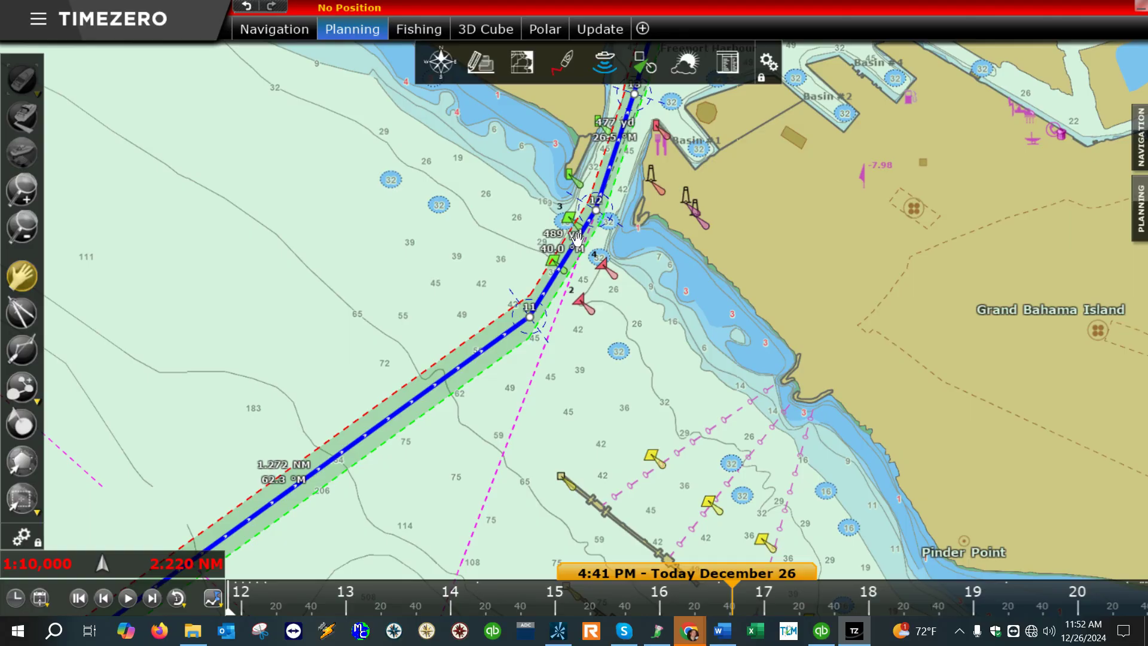
pyautogui.moveTo(596, 213)
pyautogui.moveTo(596, 213); pyautogui.dragTo(601, 221)
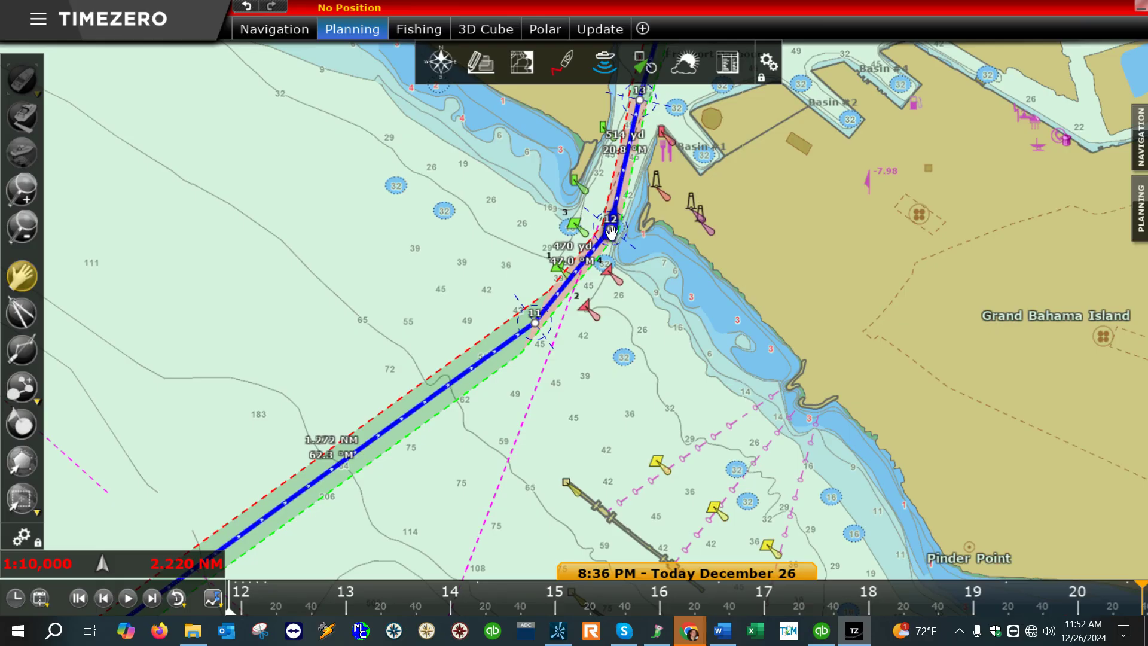
# - Nudge waypoint 12 up-left so its harbour-entrance legs read 467 yd and 505 yd
pyautogui.moveTo(610, 230); pyautogui.dragTo(607, 232)
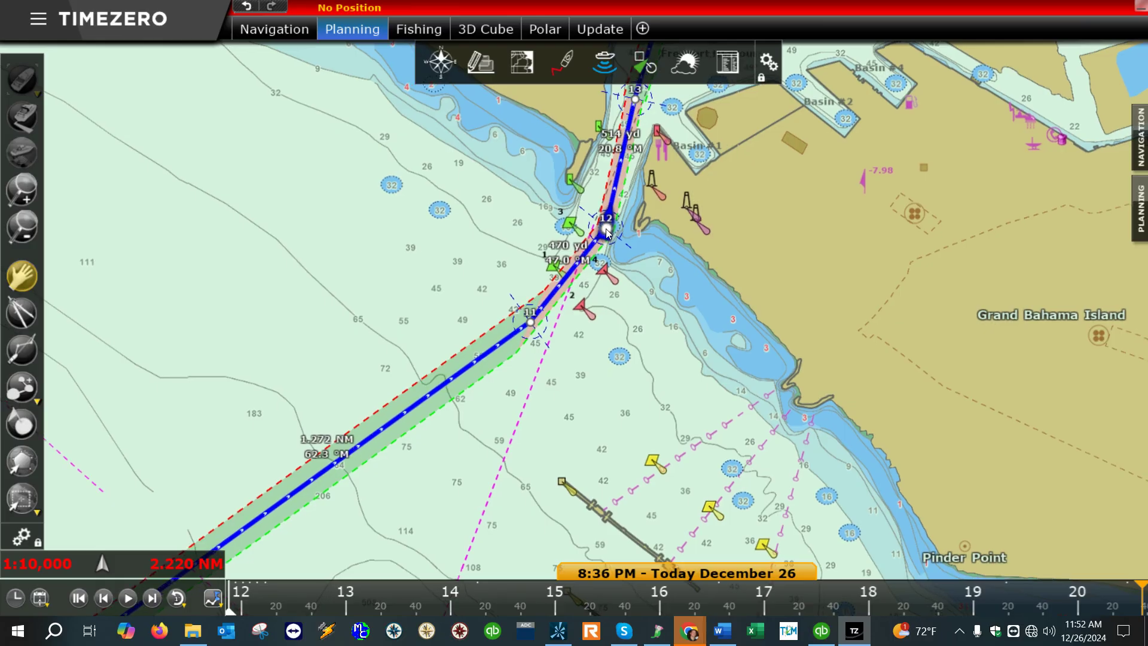
pyautogui.doubleClick(605, 231)
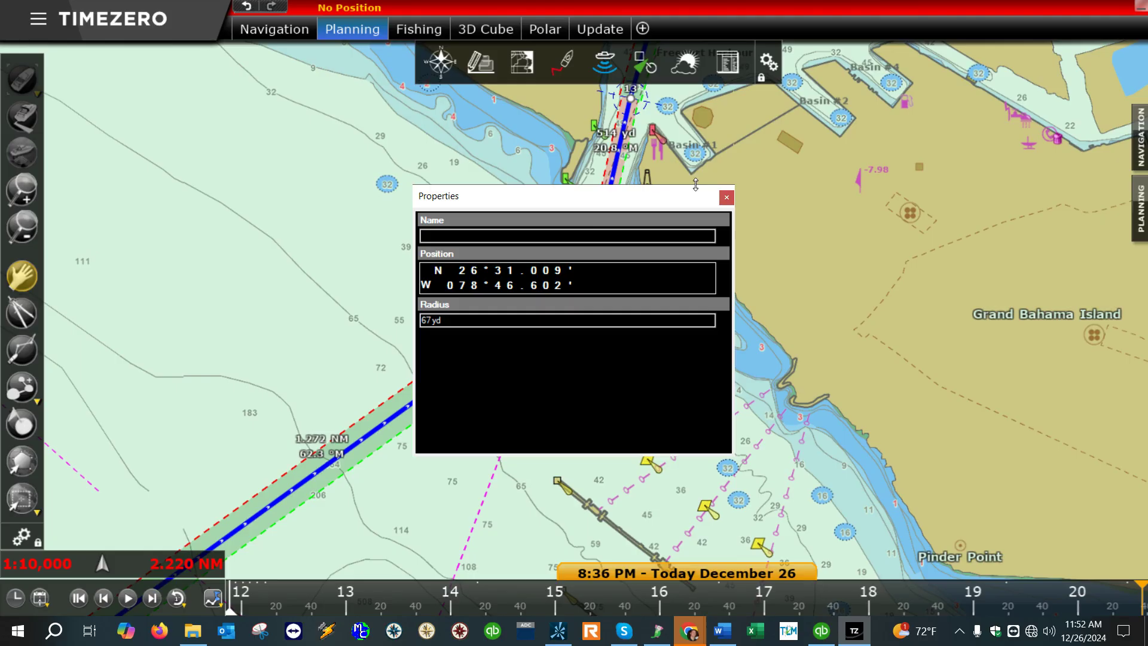
pyautogui.click(724, 197)
pyautogui.moveTo(602, 227); pyautogui.dragTo(594, 223)
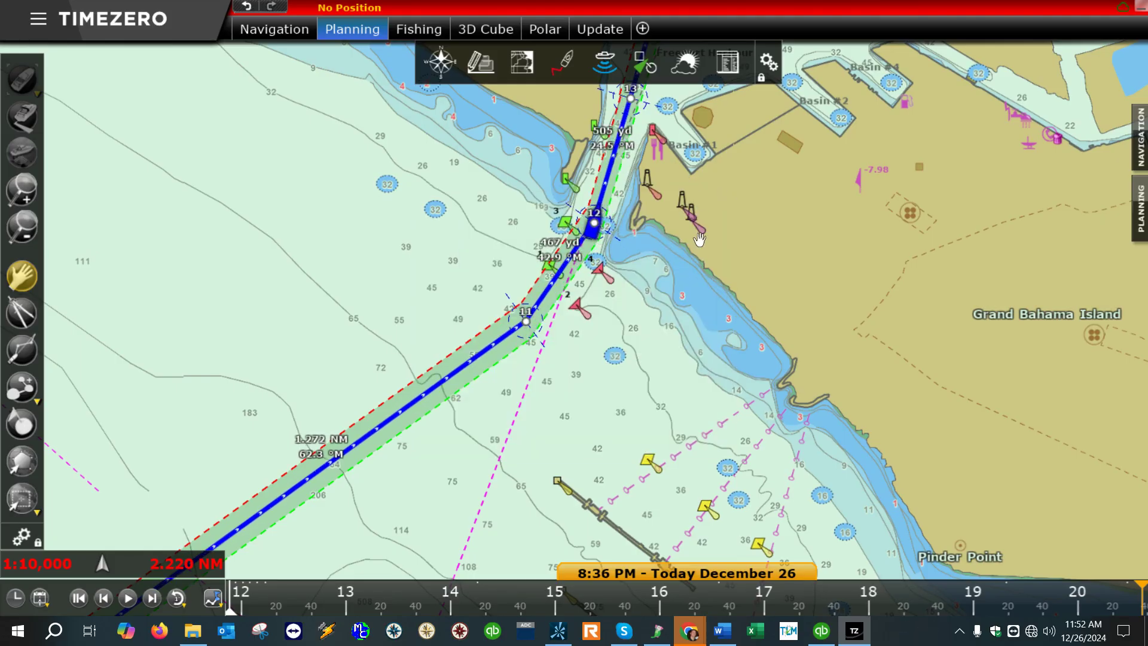
pyautogui.scroll(-4, 700, 238)
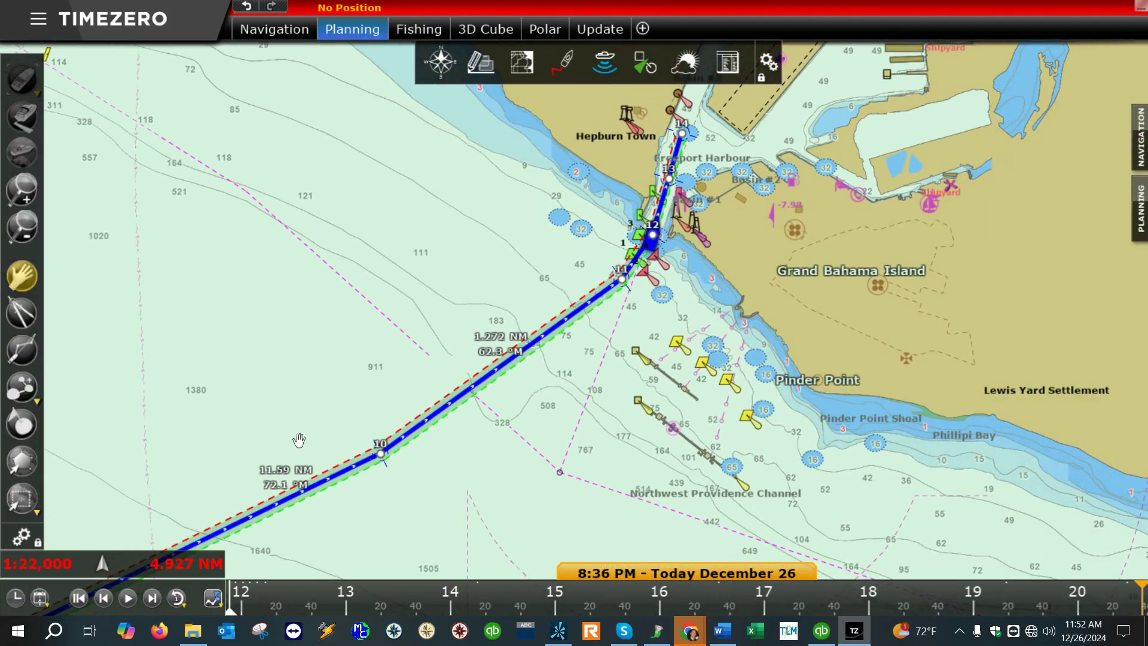
pyautogui.moveTo(250, 413); pyautogui.dragTo(487, 336)
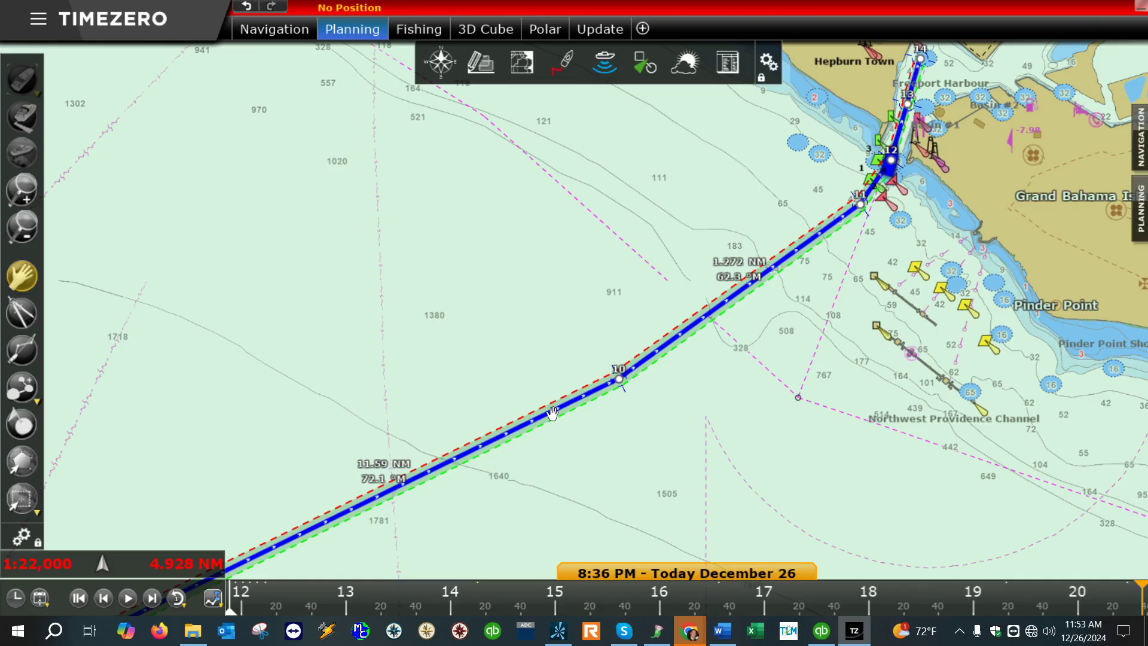
# - Show the Route Detail table for Miami to Freeport, listing its 14 elements, legs, ETAs and totals
pyautogui.rightClick(552, 412)
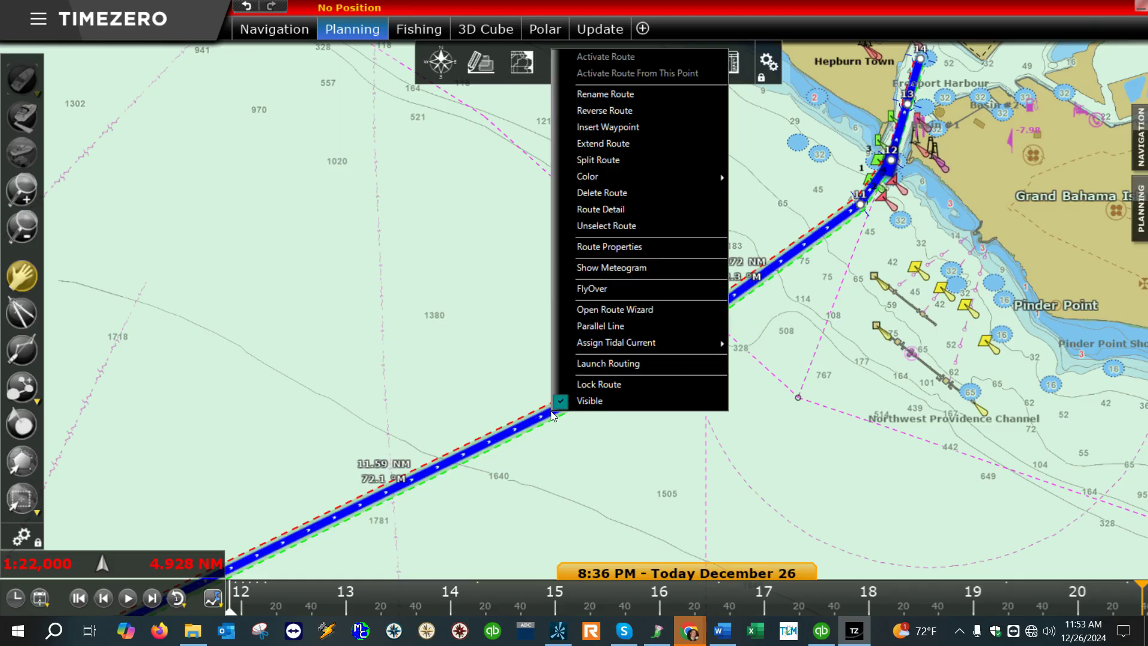
pyautogui.click(609, 213)
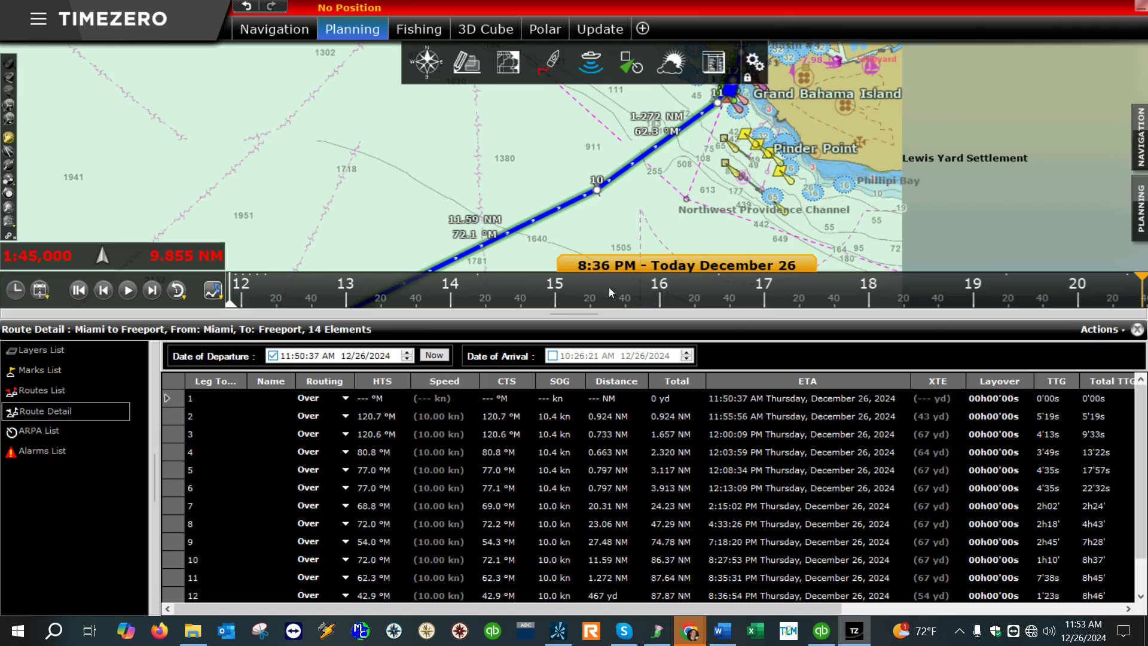